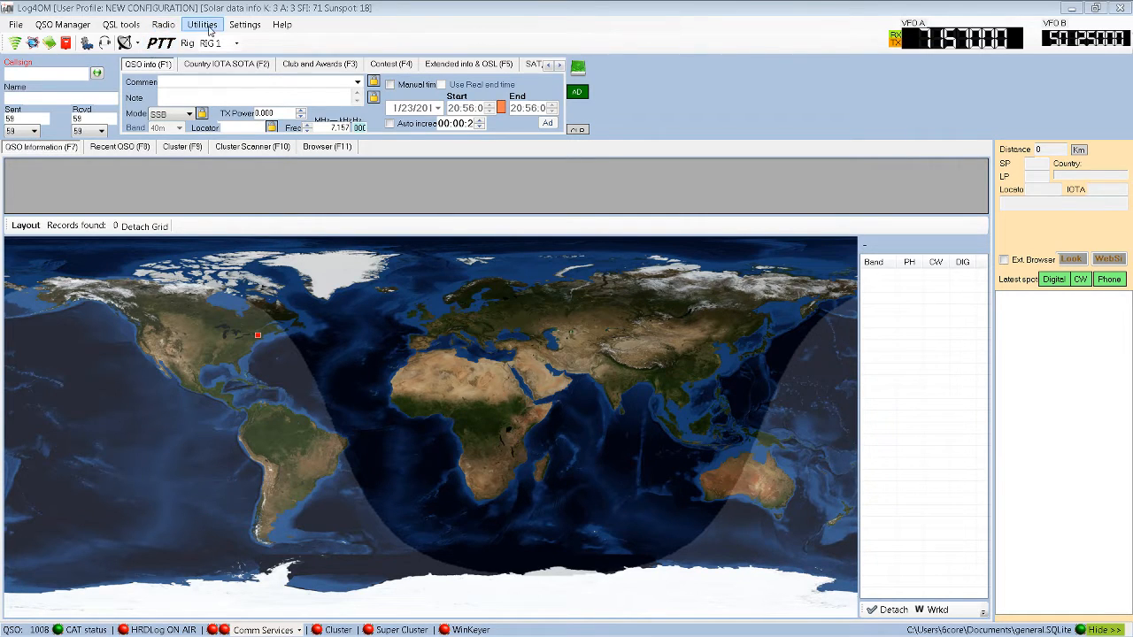
click(204, 25)
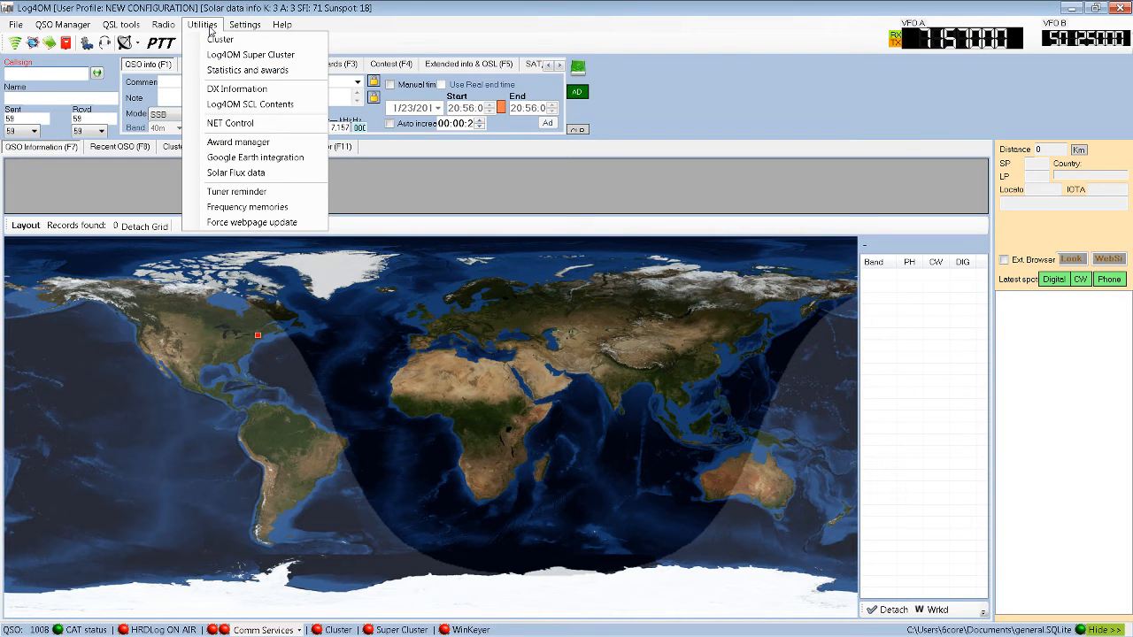
mouse_move(241, 26)
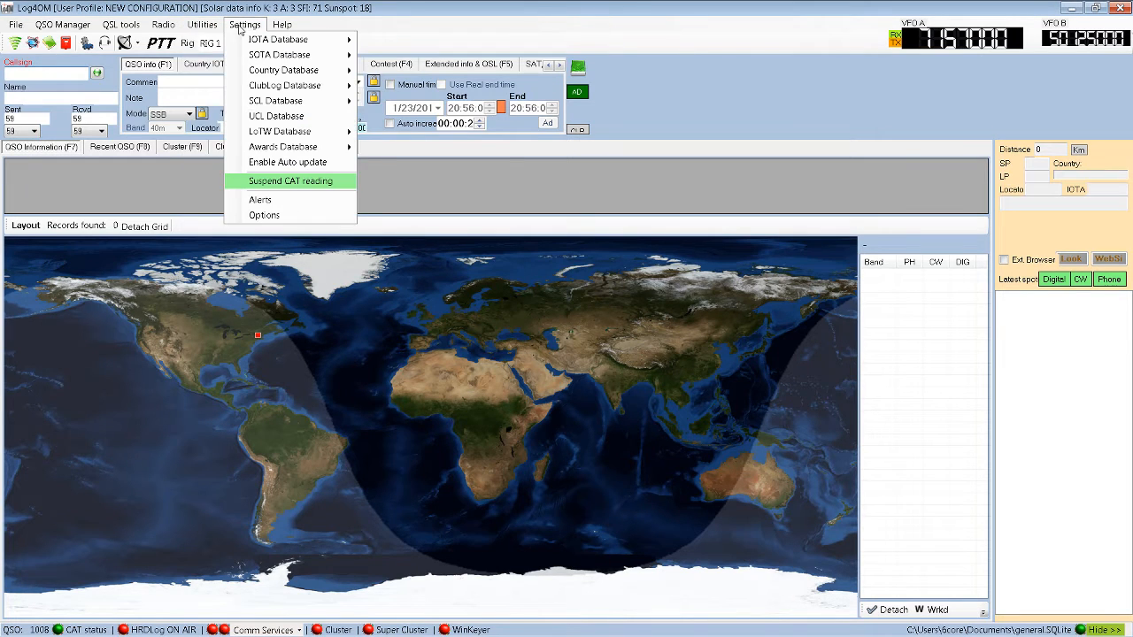
click(240, 26)
click(14, 25)
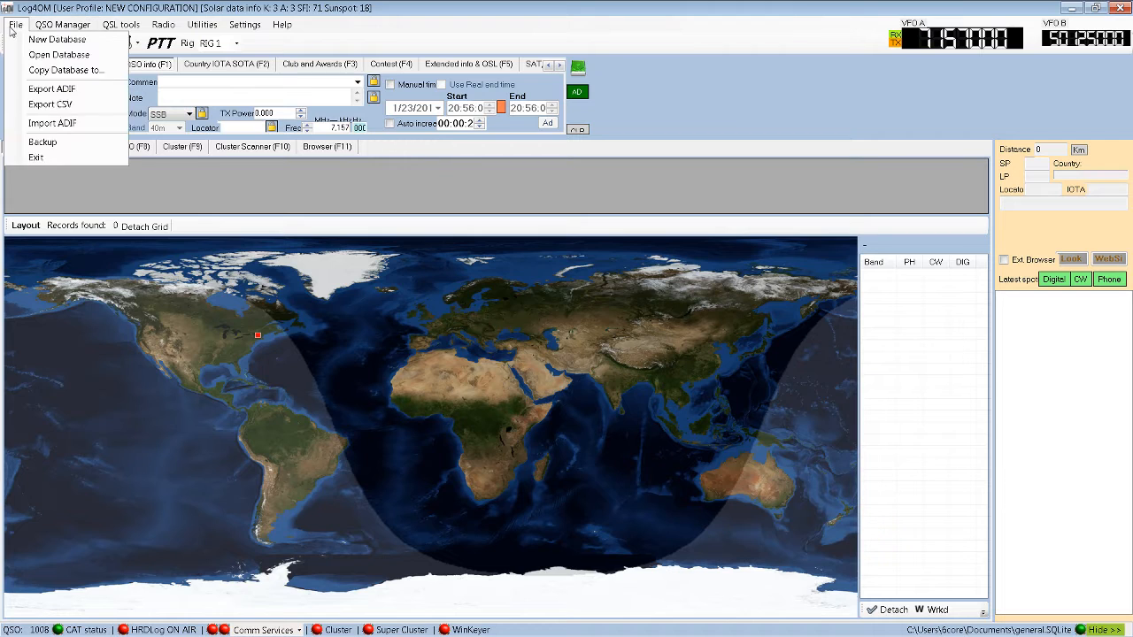
mouse_move(211, 29)
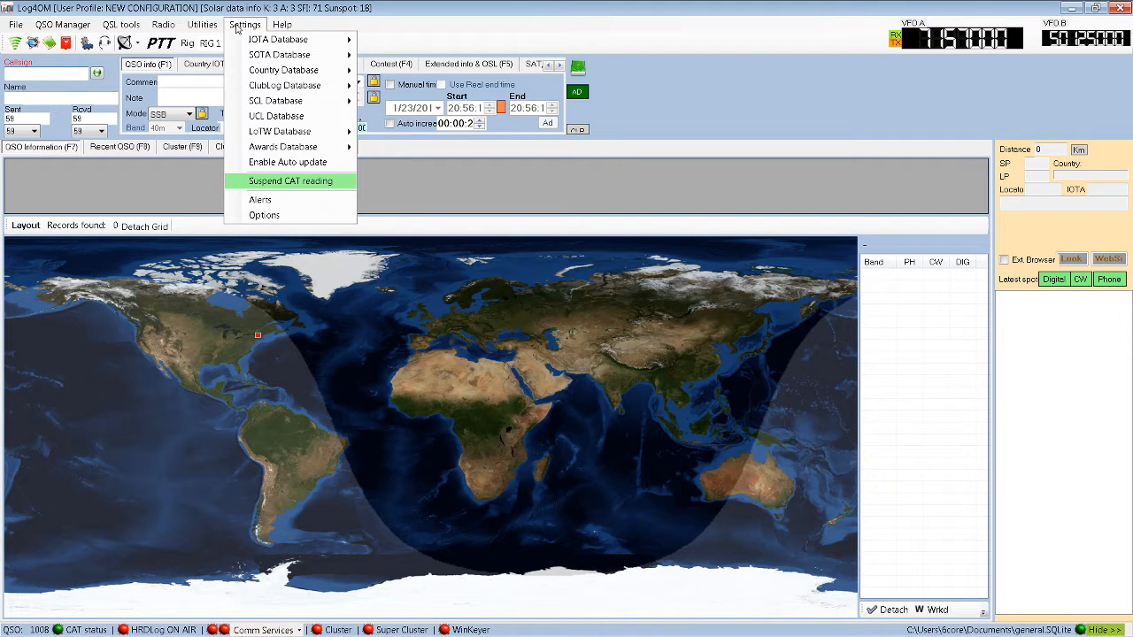
Step: Enter the station owner's callsign in the station info of the program options
click(275, 217)
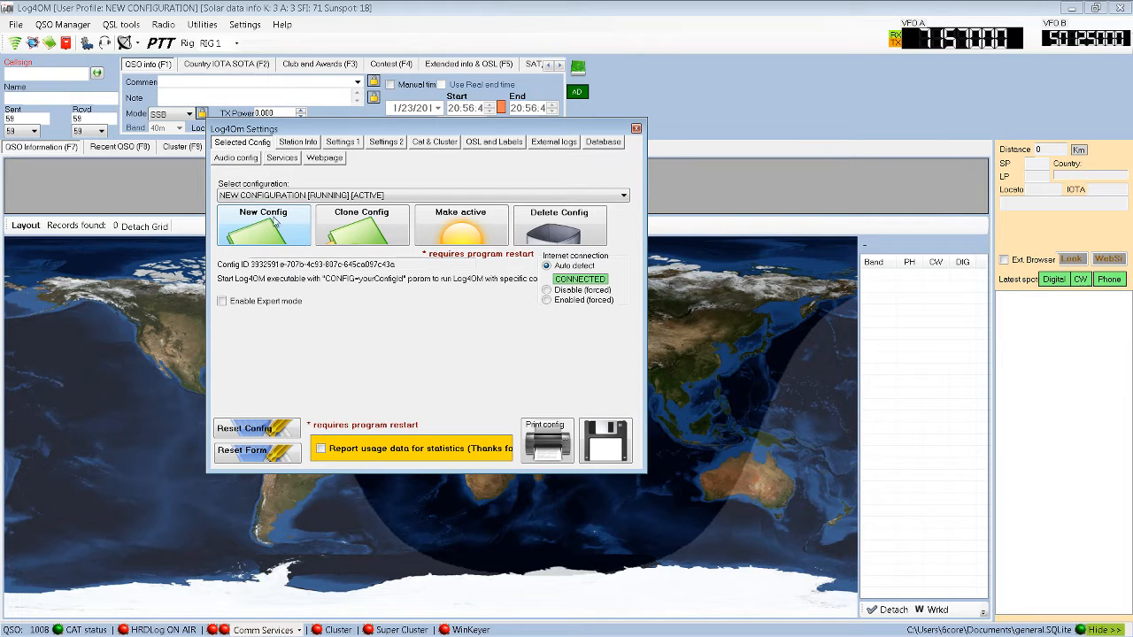
click(301, 142)
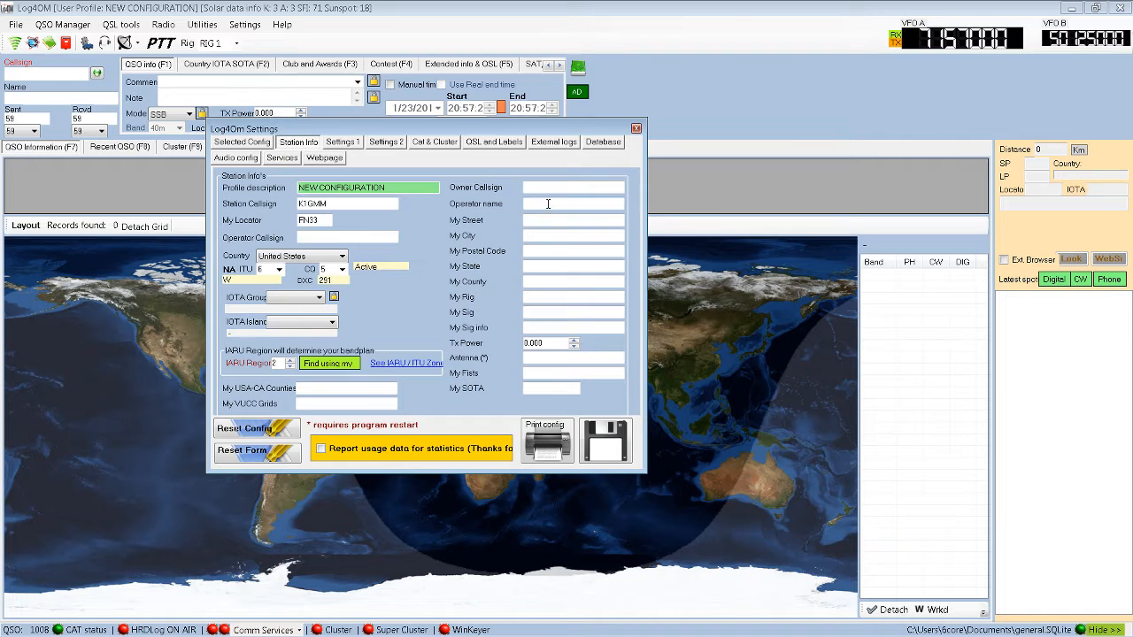
click(546, 188)
text(K1GMM)
Step: Fill in the operator name with the operator's full name in normal capitalization
click(552, 202)
text(sTEVE dUNBAR)
key(BackSpace)
key(BackSpace)
key(BackSpace)
key(BackSpace)
key(BackSpace)
key(BackSpace)
key(BackSpace)
key(BackSpace)
key(BackSpace)
key(BackSpace)
key(BackSpace)
key(BackSpace)
text(Steve Dunbar)
Step: Enable filling data from previous QSOs and realtime previous QSO lookup while typing, then open the CAT and cluster settings
click(340, 145)
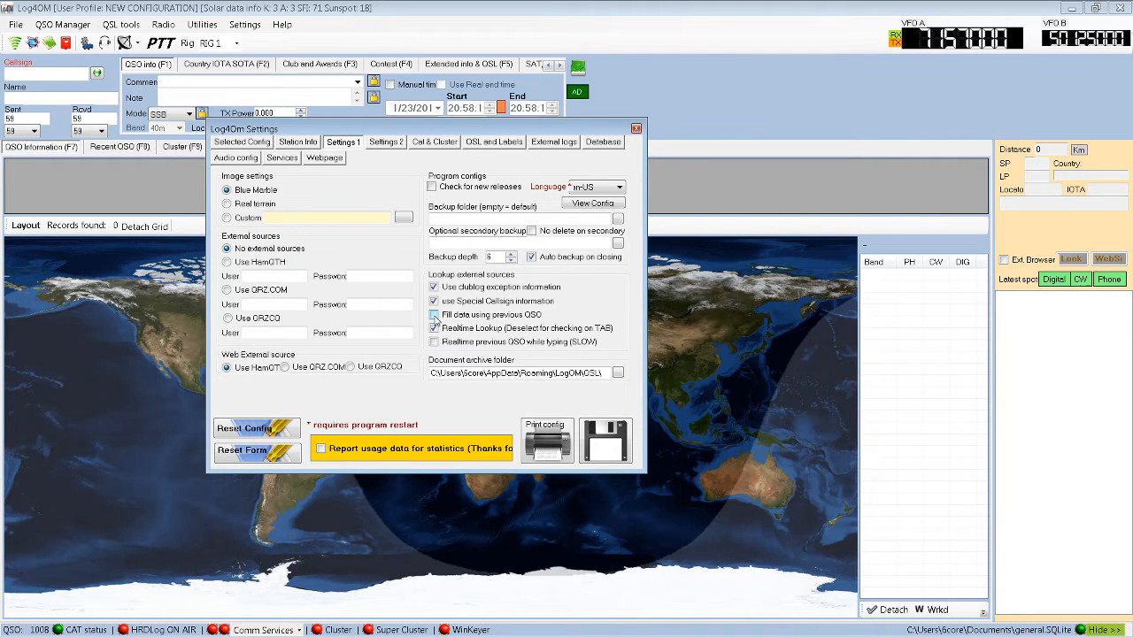
click(434, 315)
click(451, 343)
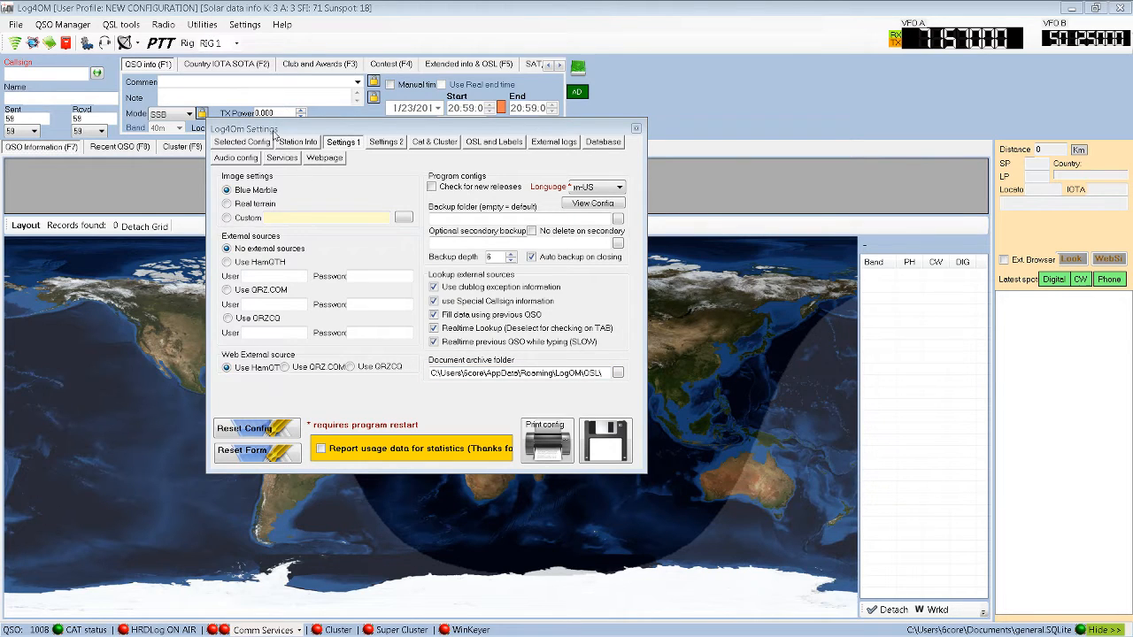
click(386, 143)
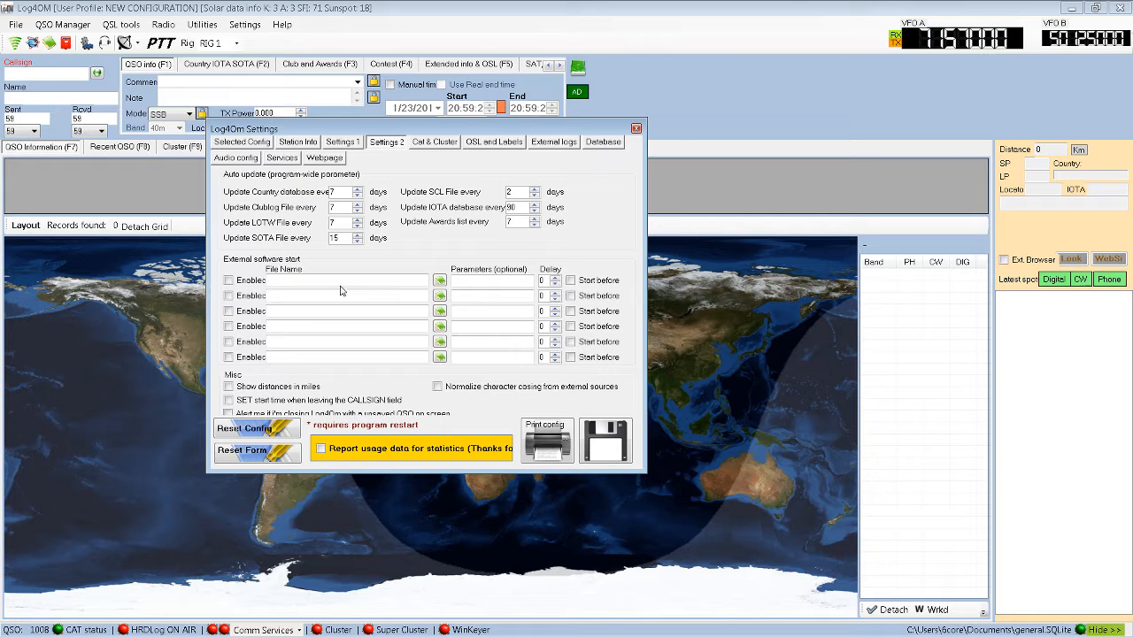
click(435, 143)
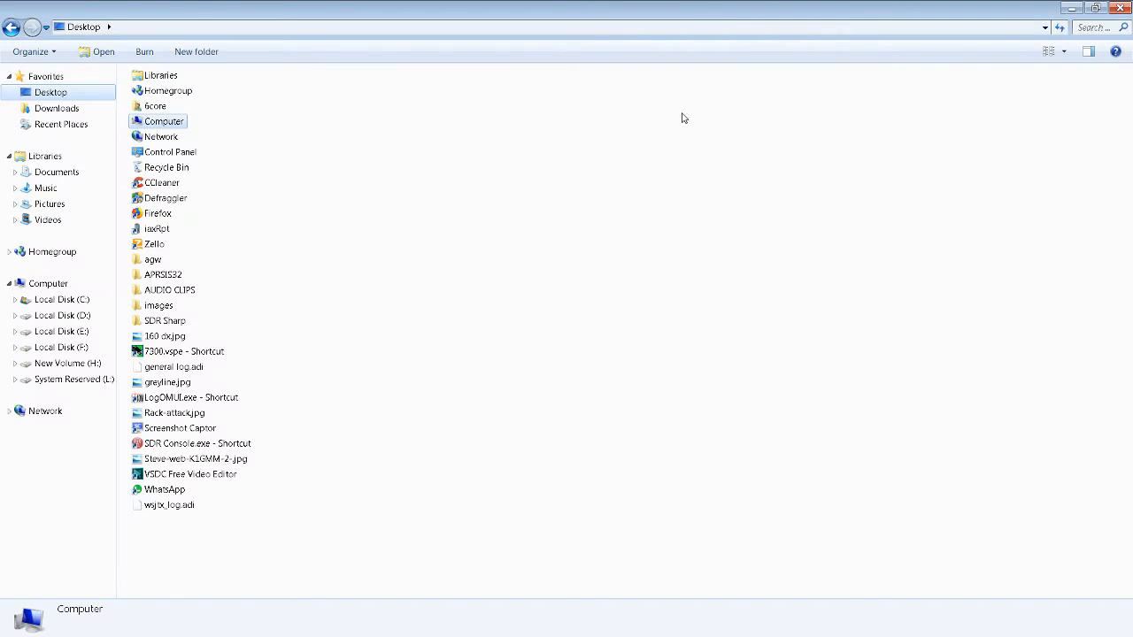
Step: Look up the COM port of the Silicon Labs USB to UART bridge in Windows Device Manager and close the system windows
right_click(42, 288)
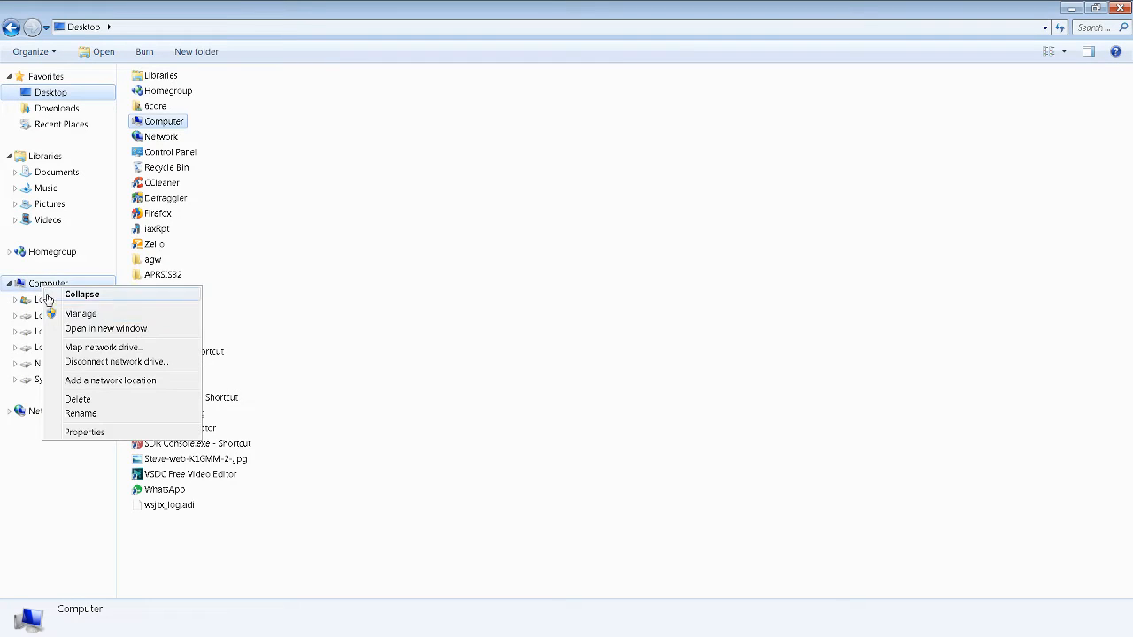
click(97, 435)
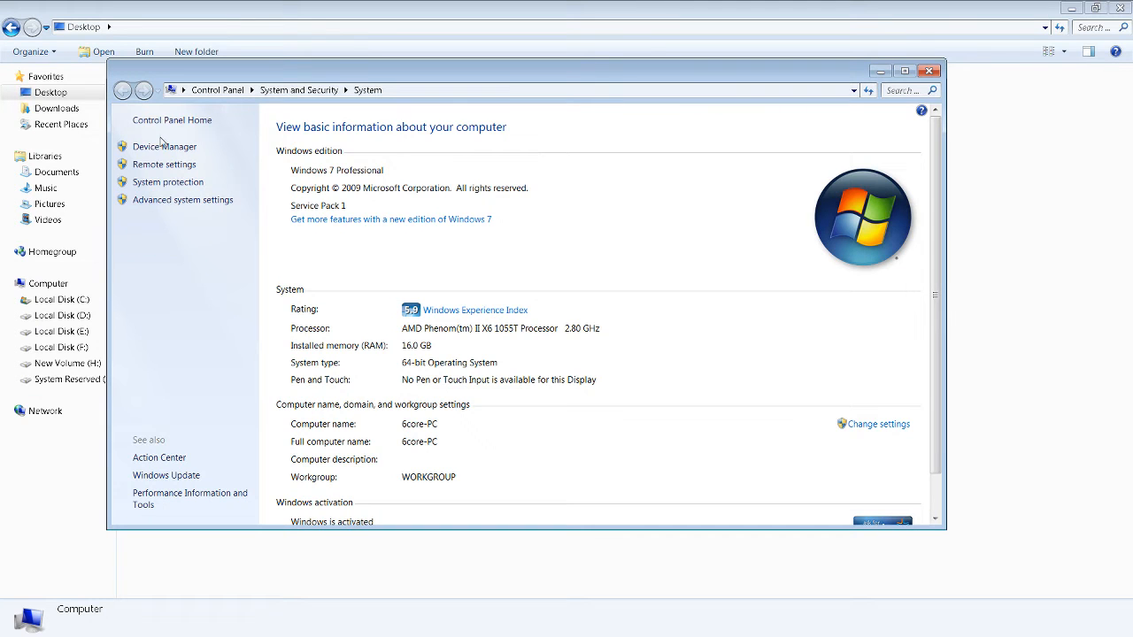
click(161, 148)
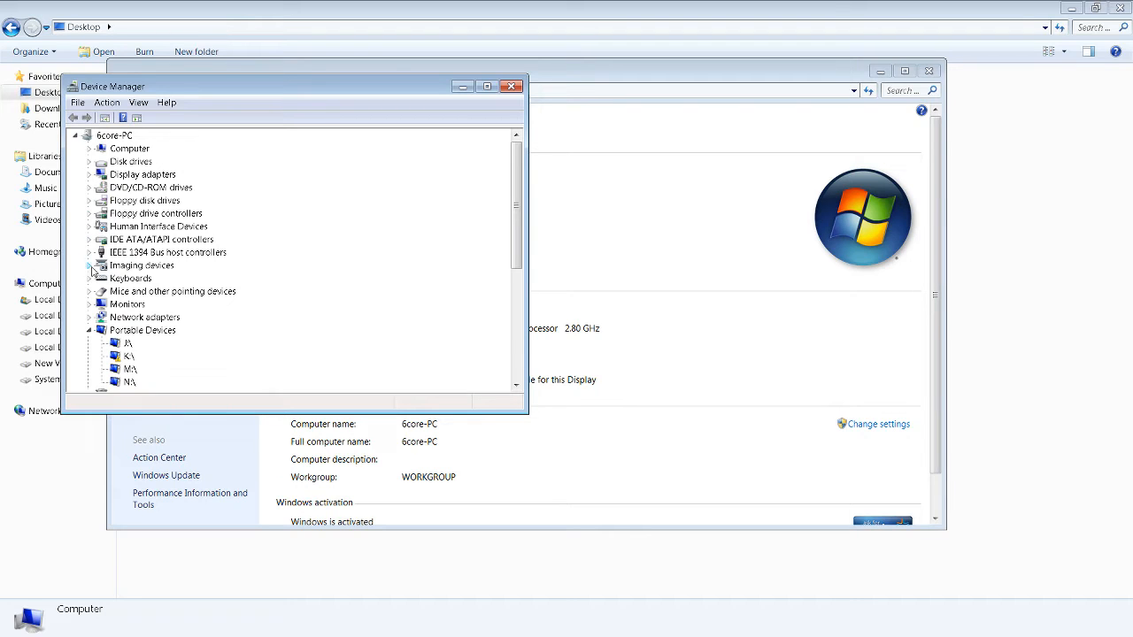
click(90, 331)
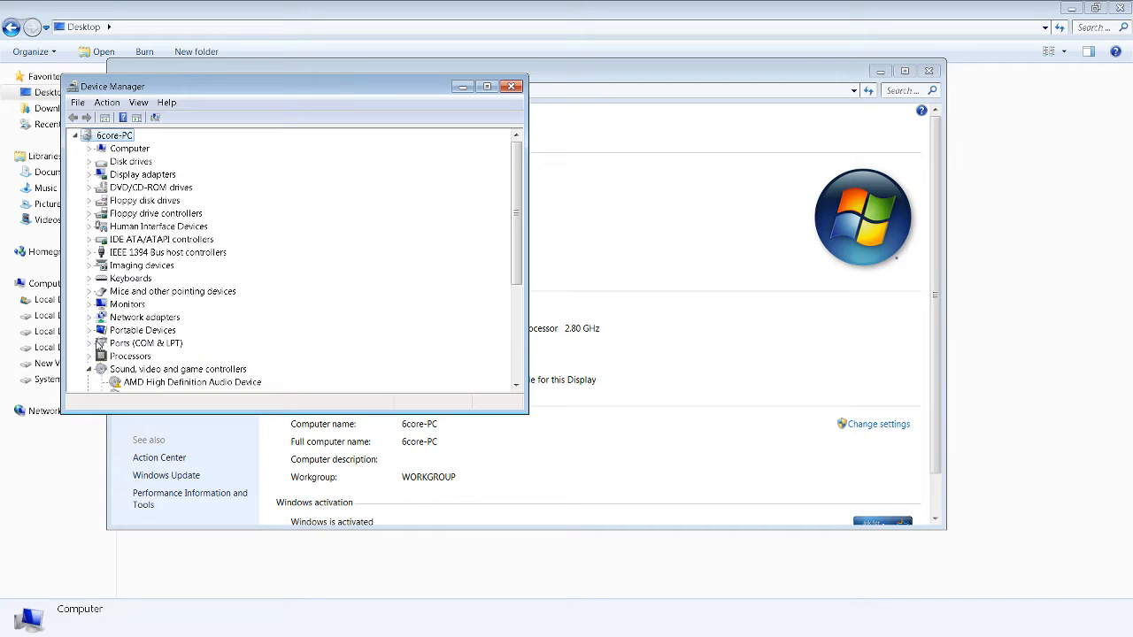
click(89, 343)
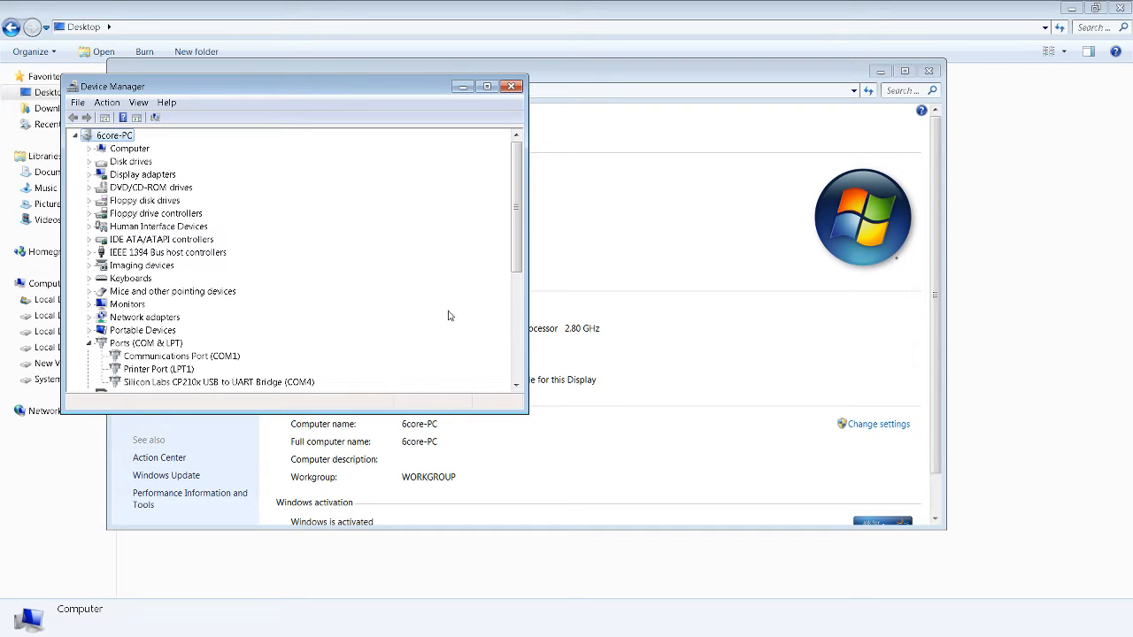
drag(509, 256, 523, 306)
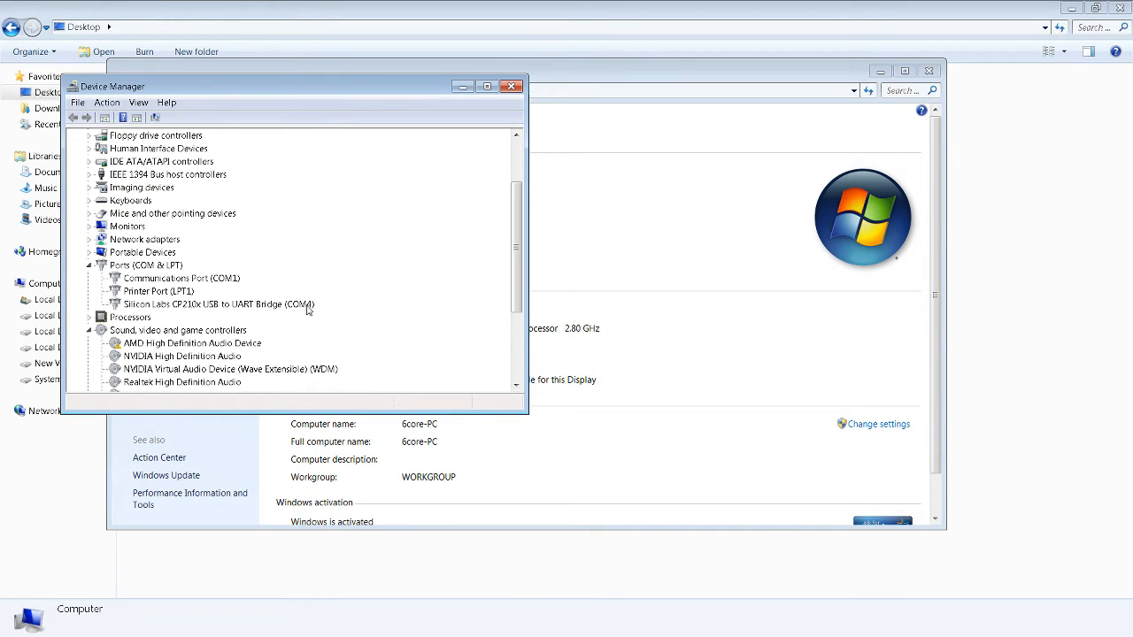
click(512, 85)
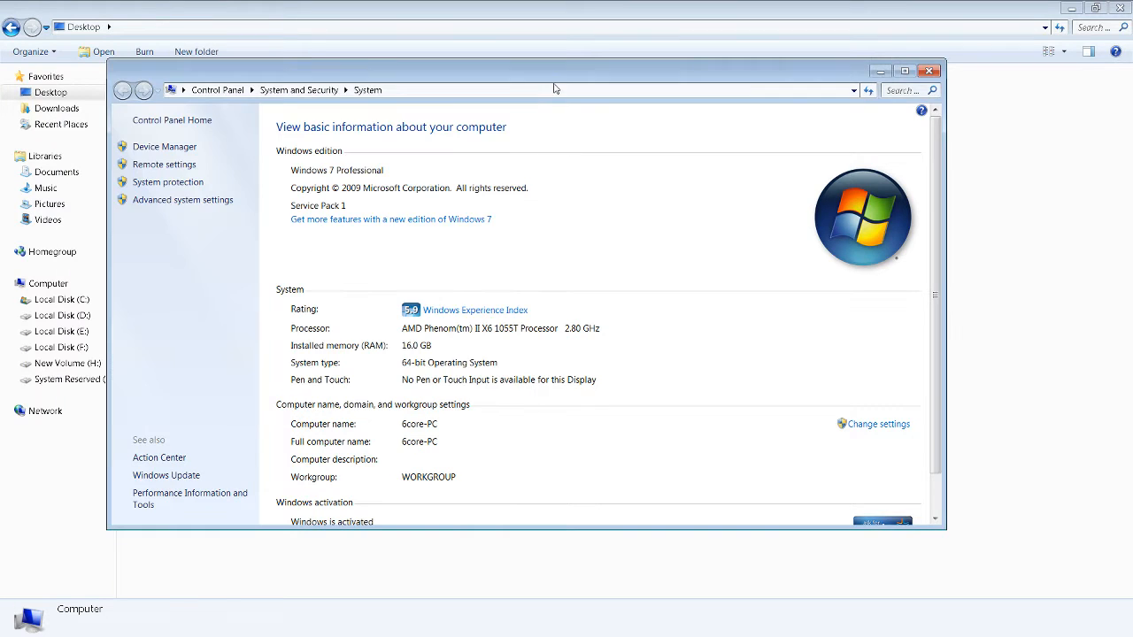
click(928, 71)
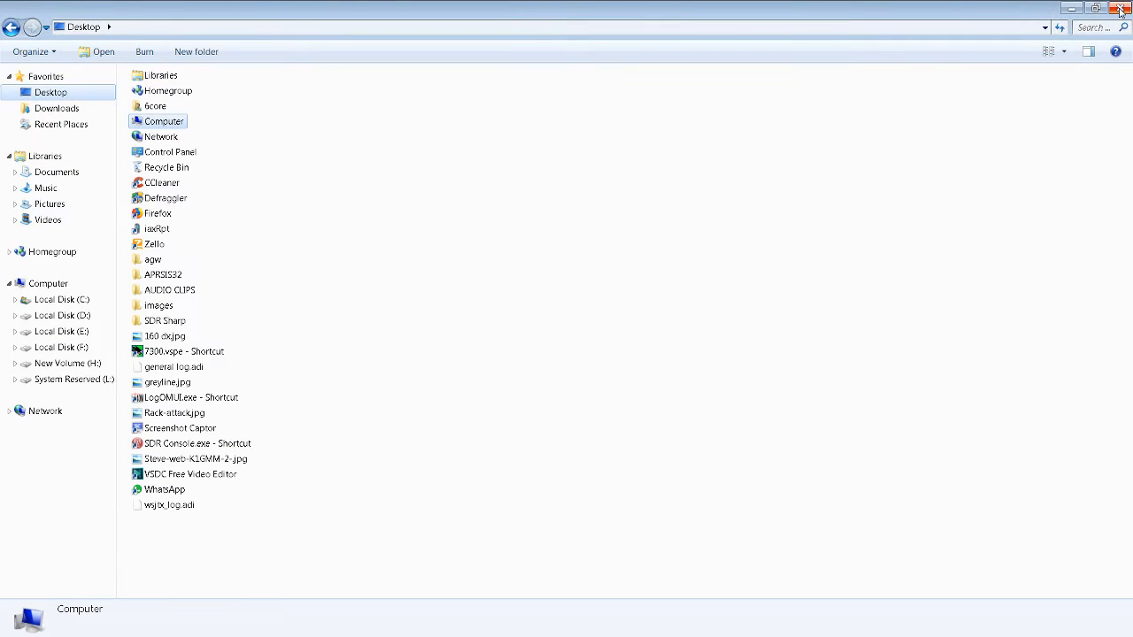
click(1121, 11)
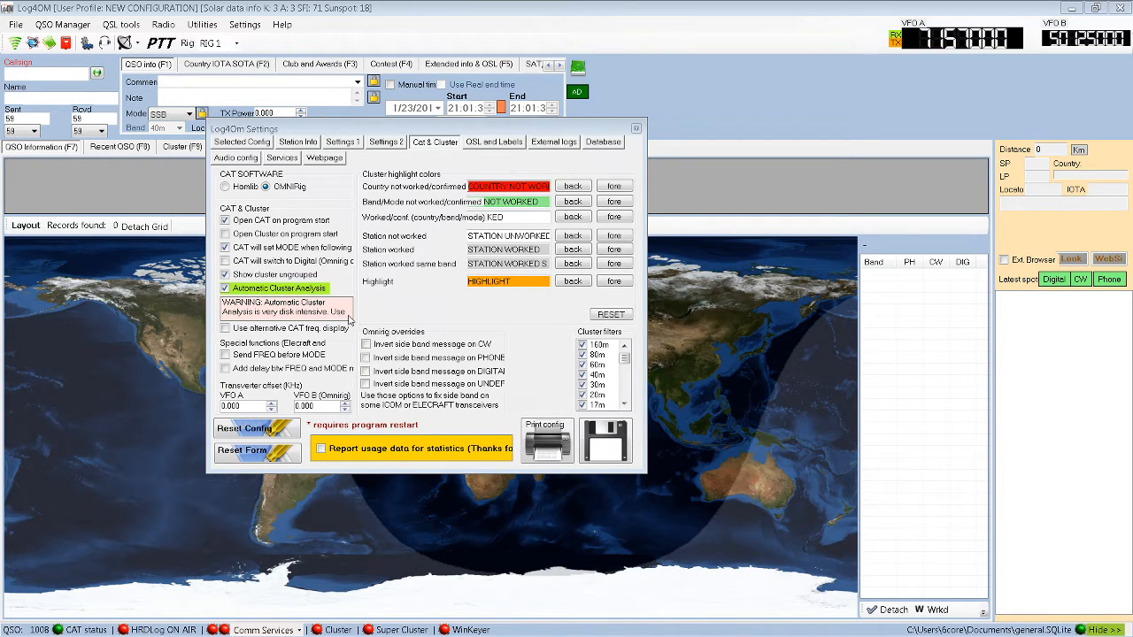
Step: Disable Automatic Cluster Analysis and review the QSL, external logs, audio, services and webpage settings
click(225, 288)
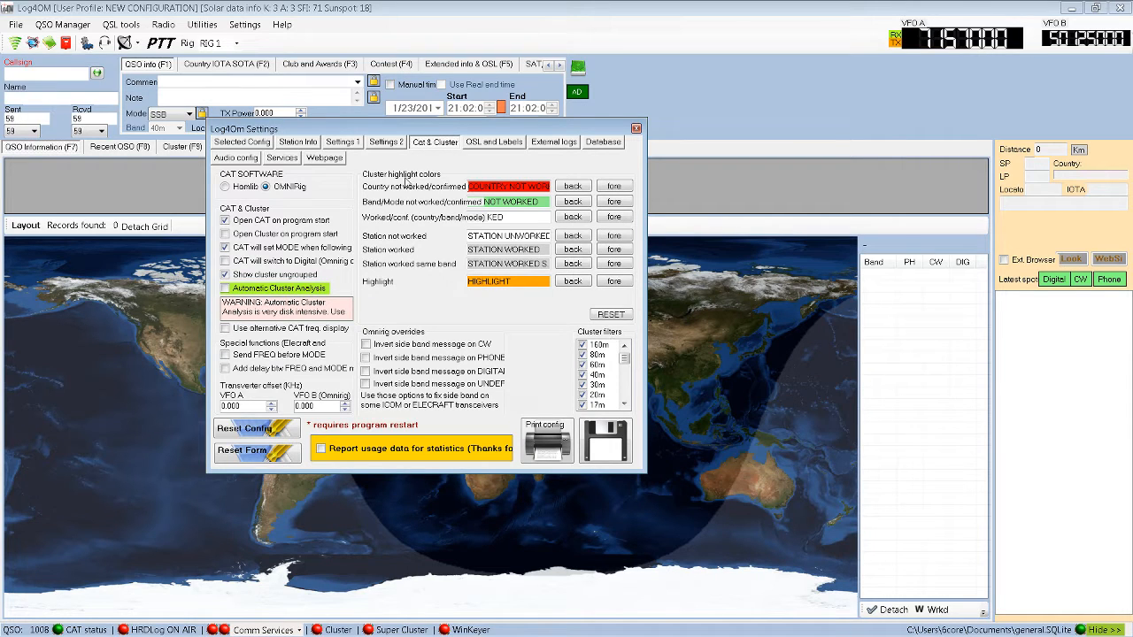
click(493, 144)
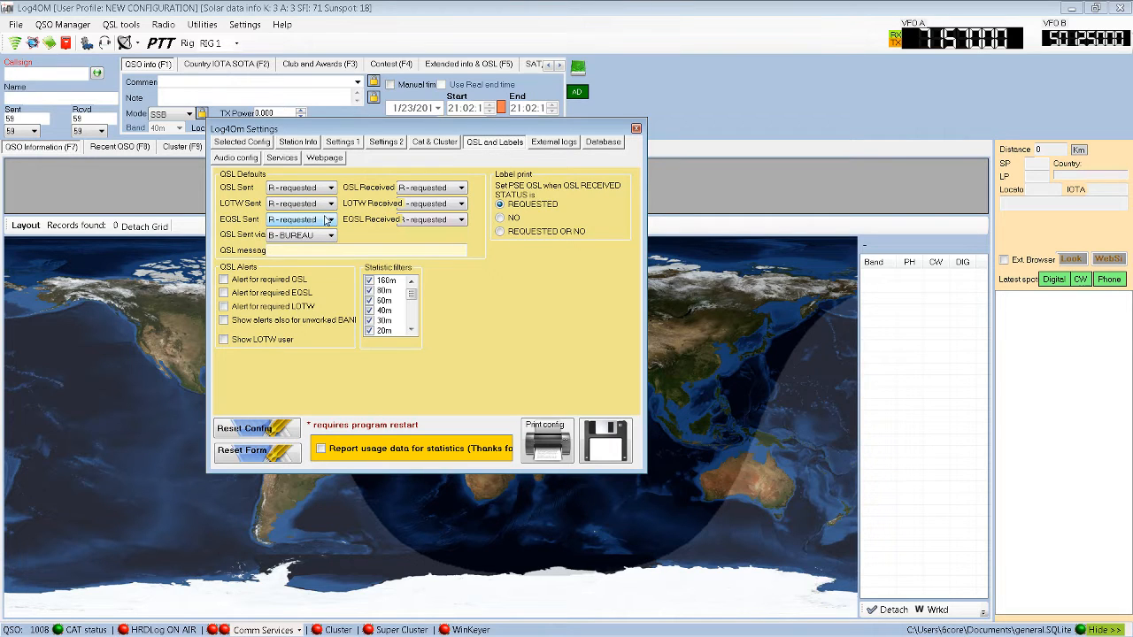
click(557, 143)
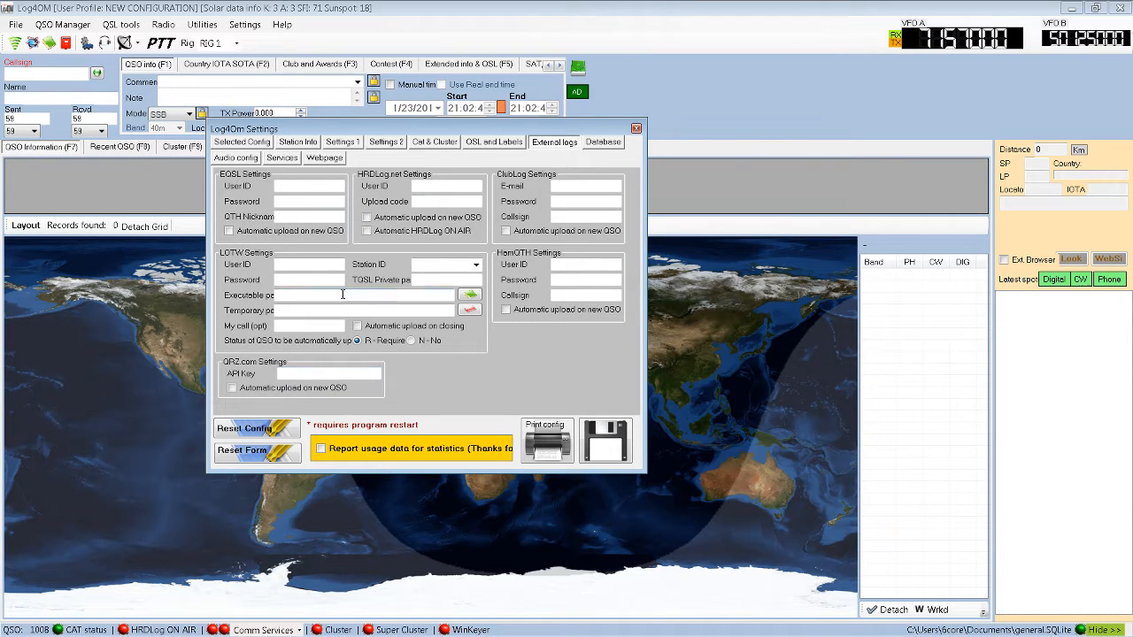
click(233, 159)
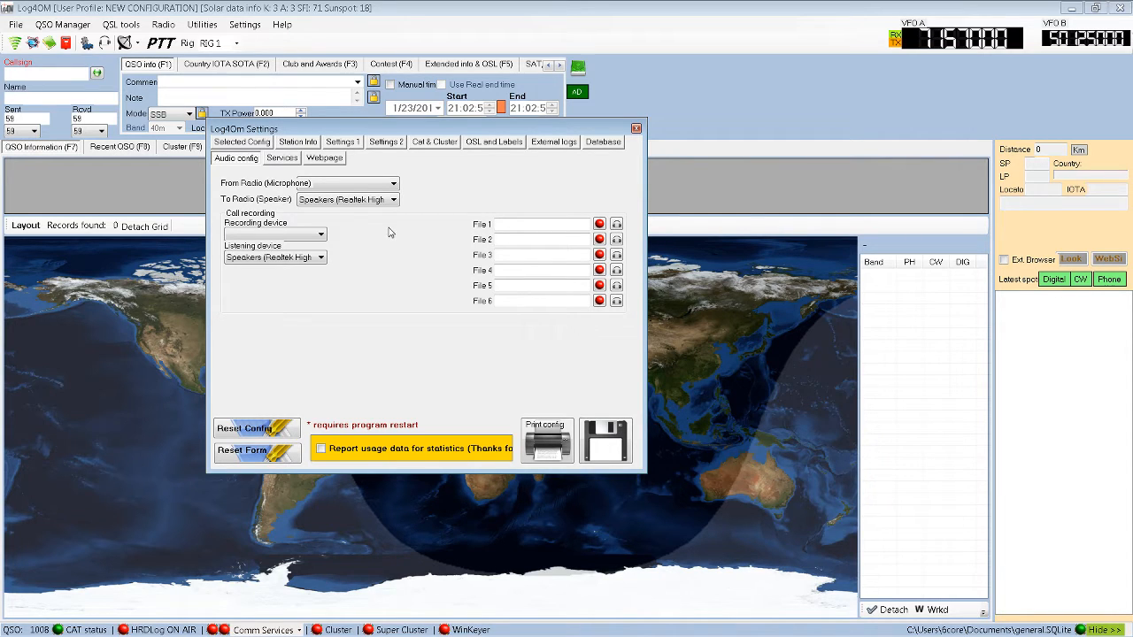
click(283, 158)
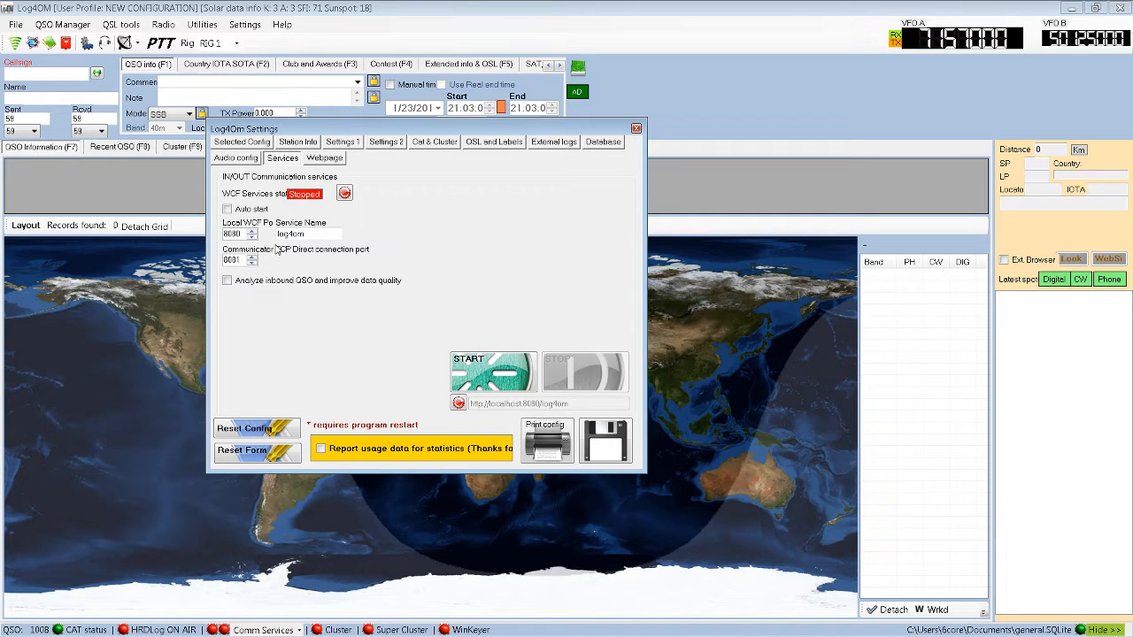
click(324, 159)
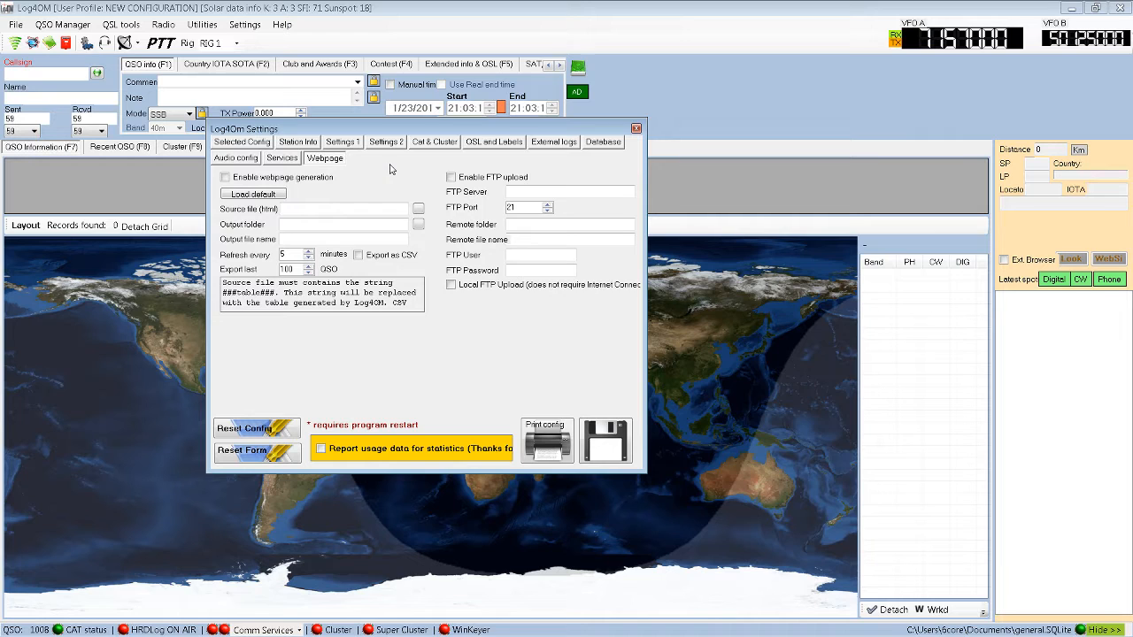
Step: Return to the CAT settings and choose COM 2 as the RIG 1 port in the Omni-Rig settings
click(299, 147)
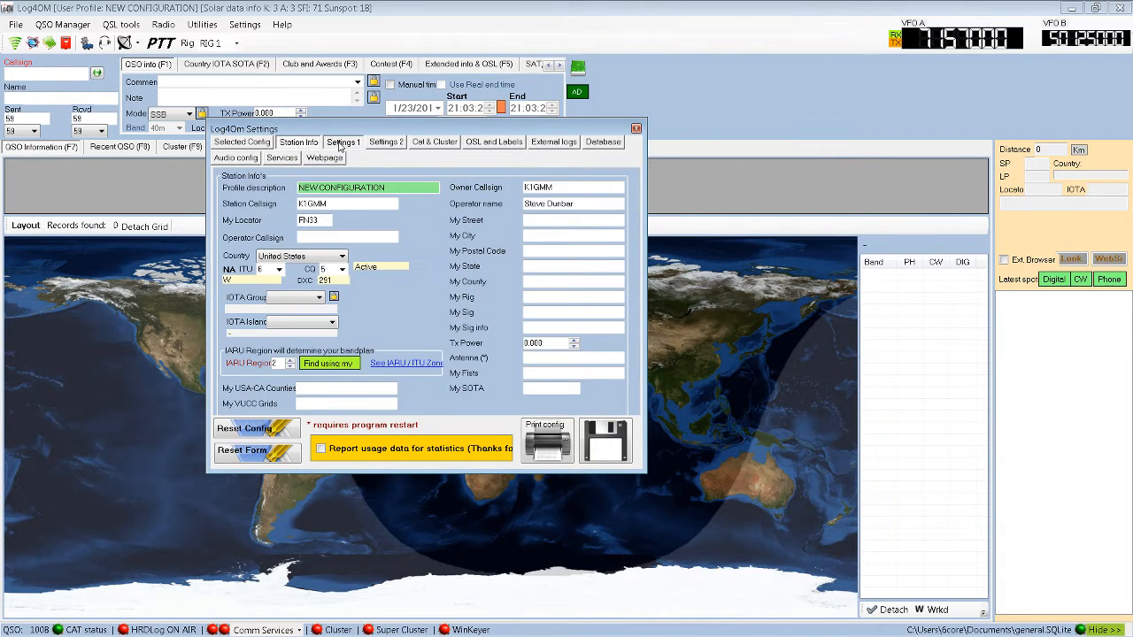
click(339, 144)
click(380, 148)
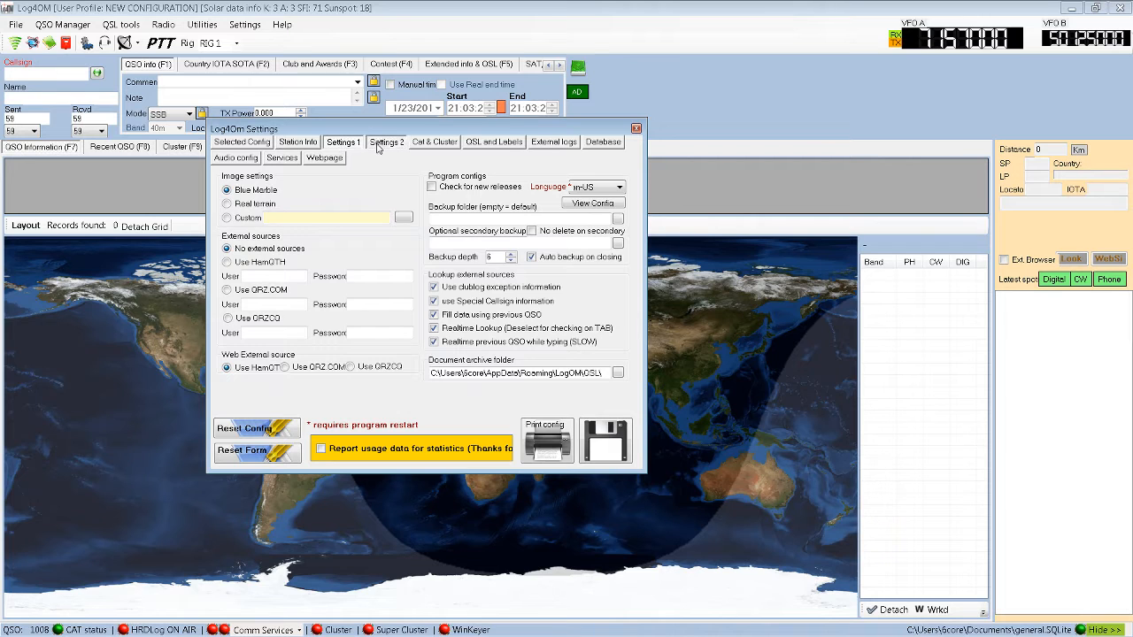
click(422, 148)
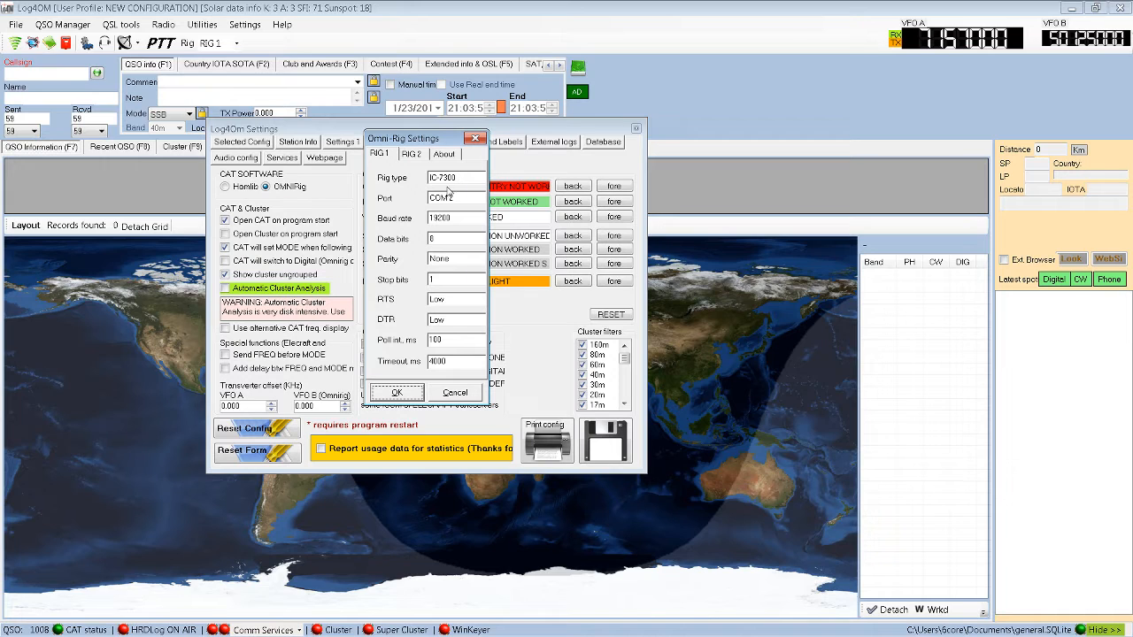
click(466, 203)
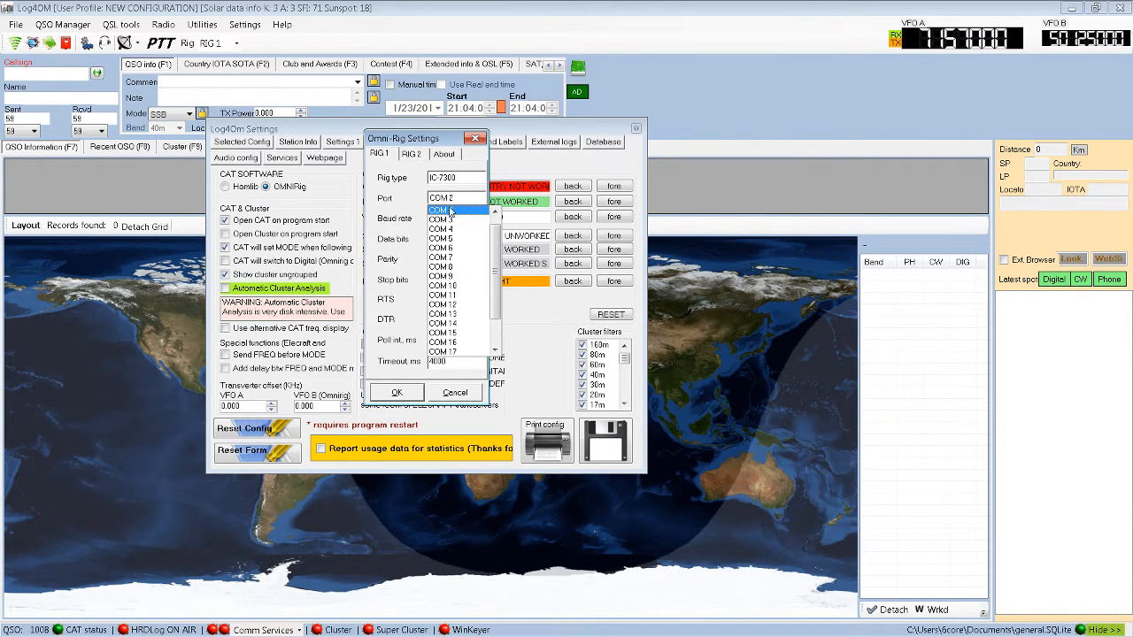
click(449, 211)
Step: Browse the supported rig types, keep IC-7300 for RIG 1, and accept the Omni-Rig settings
click(471, 177)
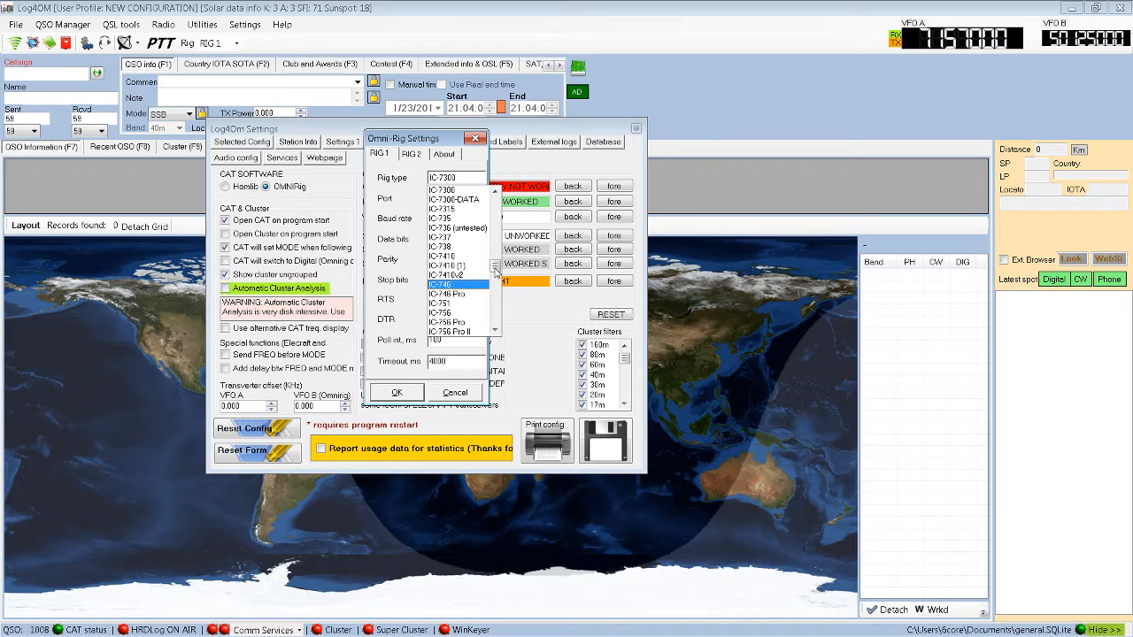
scroll(495, 270, down, 2)
scroll(496, 271, down, 1)
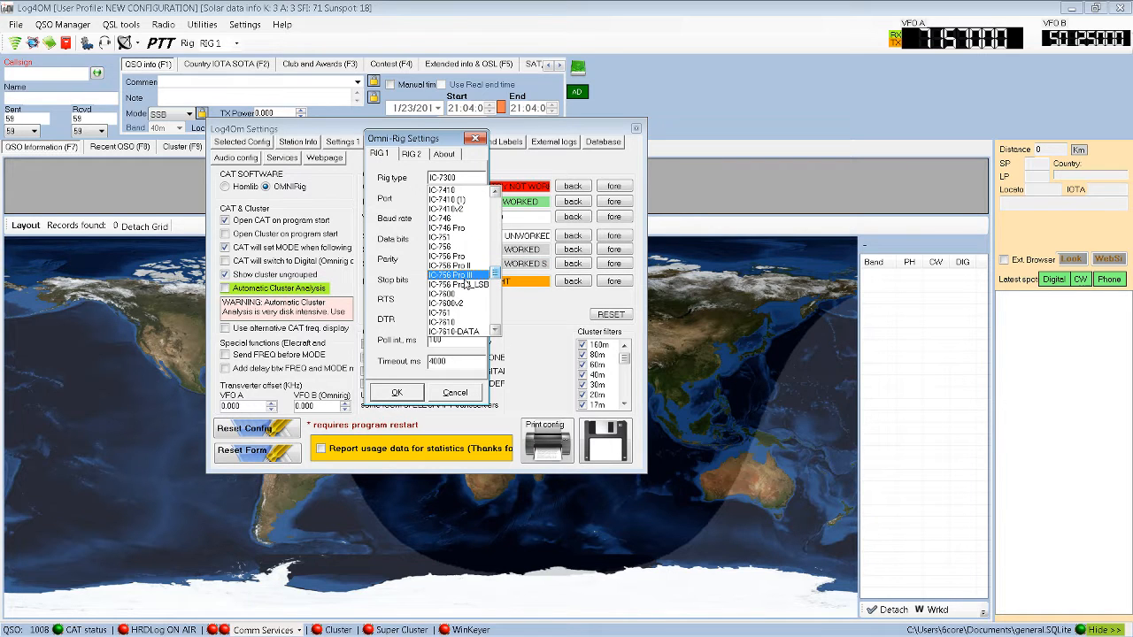
drag(496, 275, 498, 261)
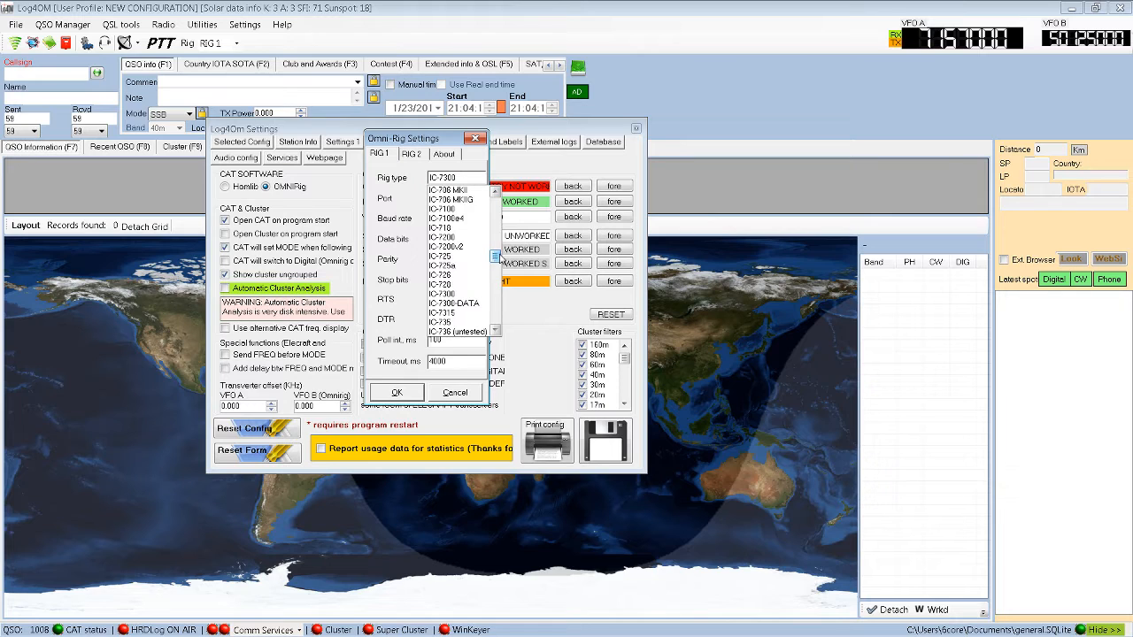
click(474, 169)
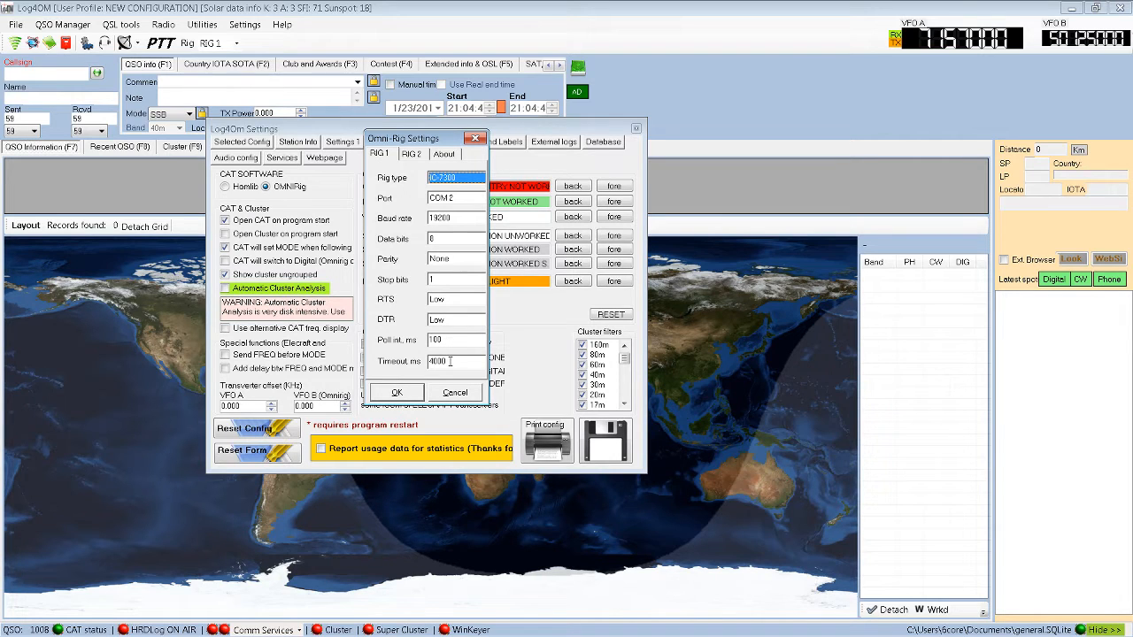
click(396, 392)
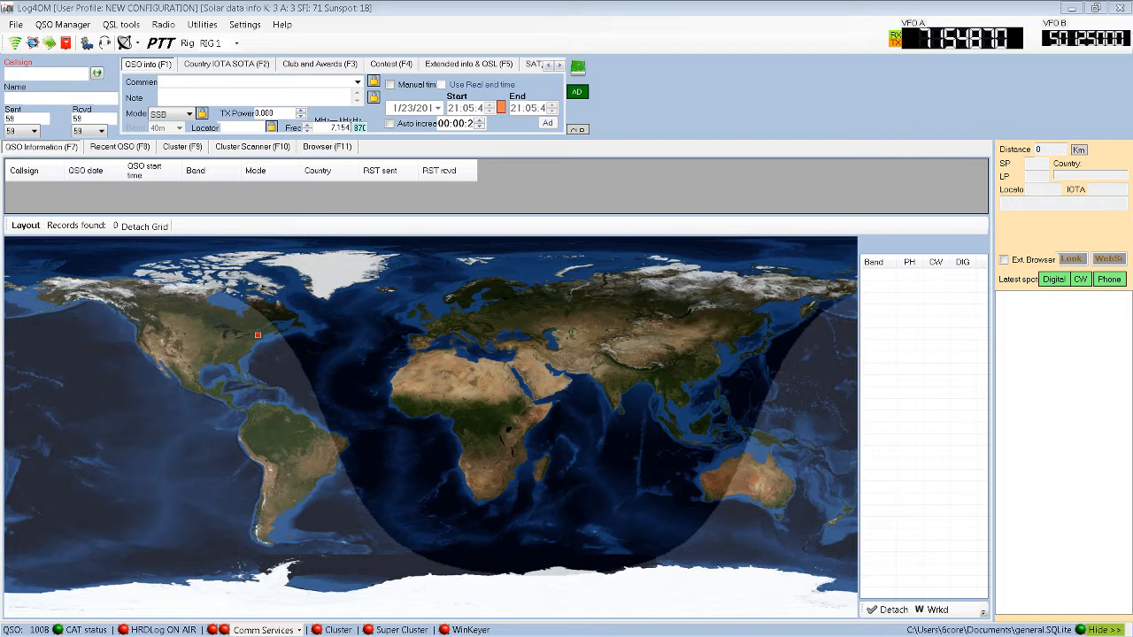
Step: Restore the maximized logging window to its smaller size, exposing the desktop
click(1098, 11)
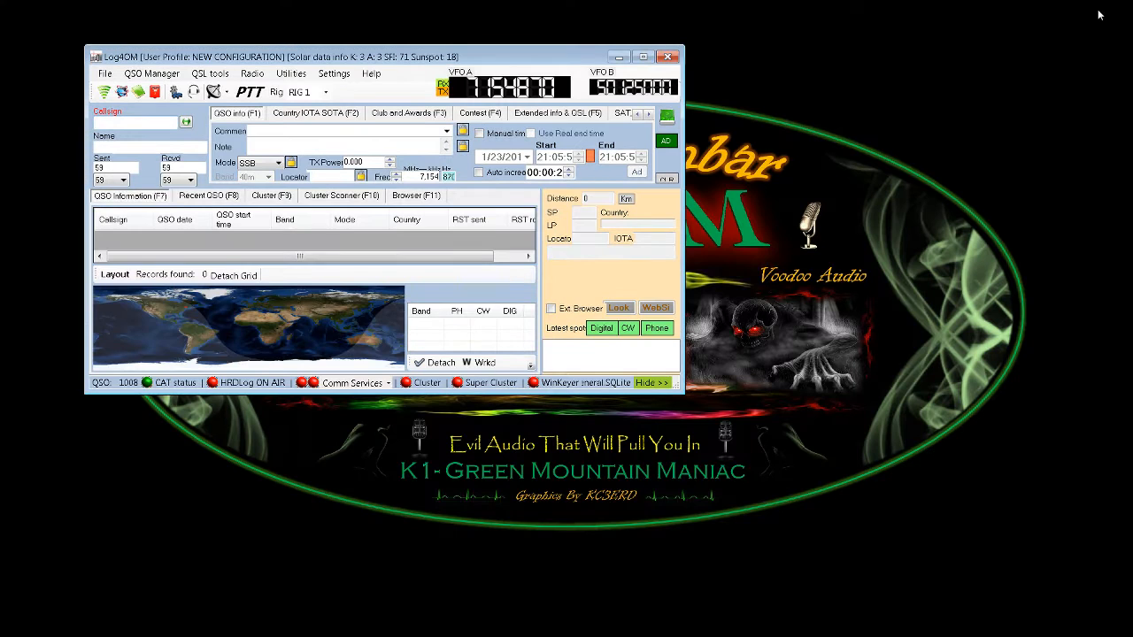
Step: Fit the logging window into the desktop's left half at full screen height and hide its side information pane
drag(509, 60, 504, 59)
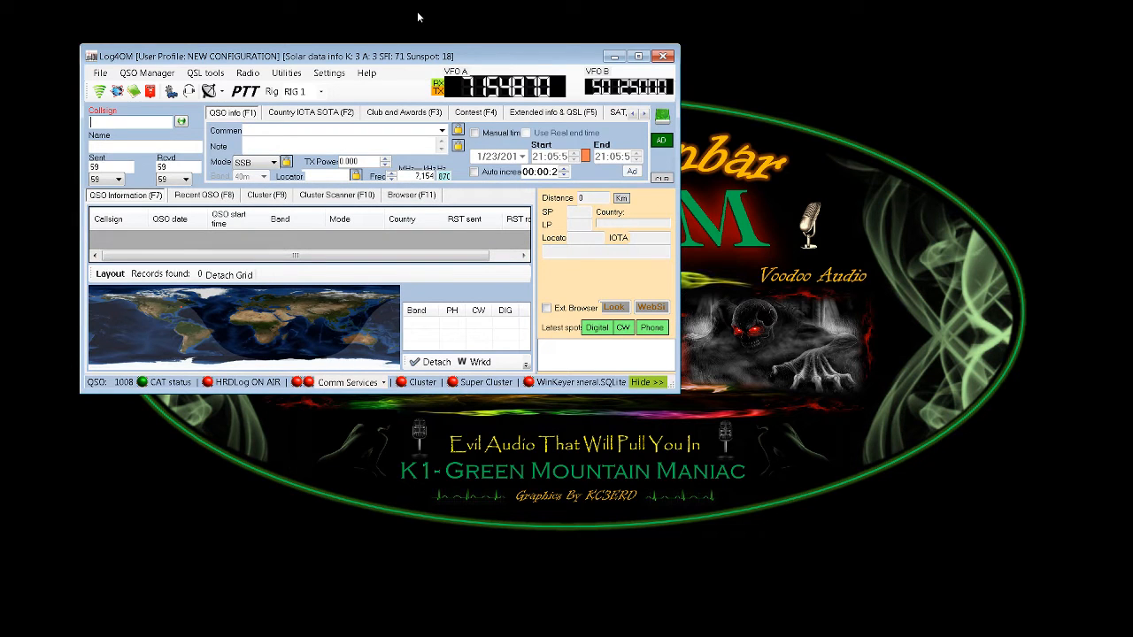
drag(499, 59, 418, 15)
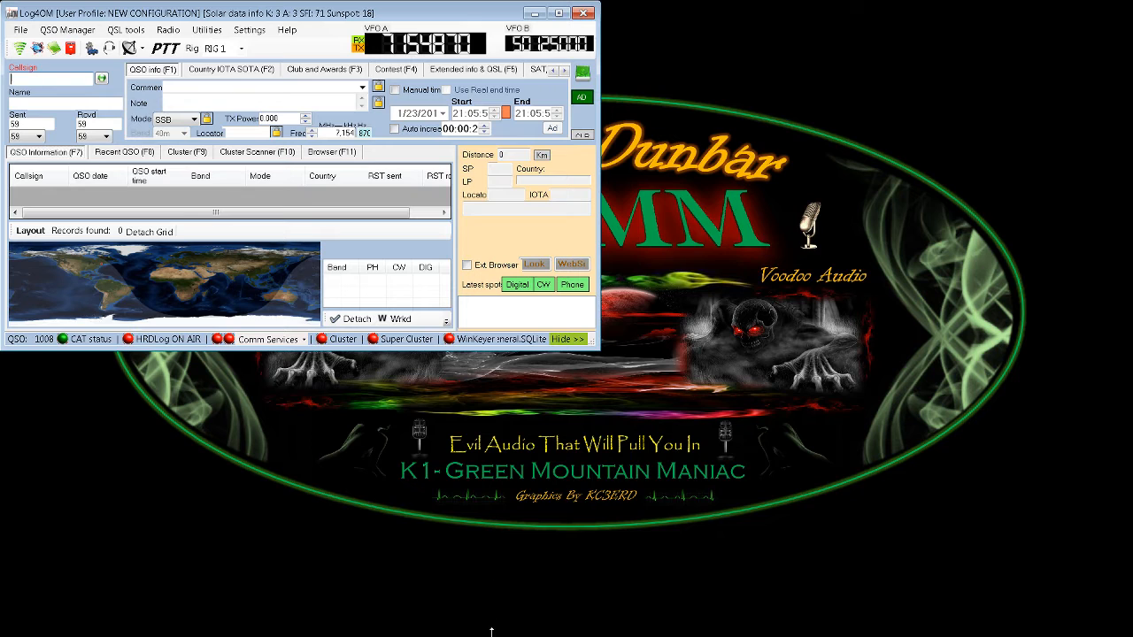
drag(492, 632, 498, 630)
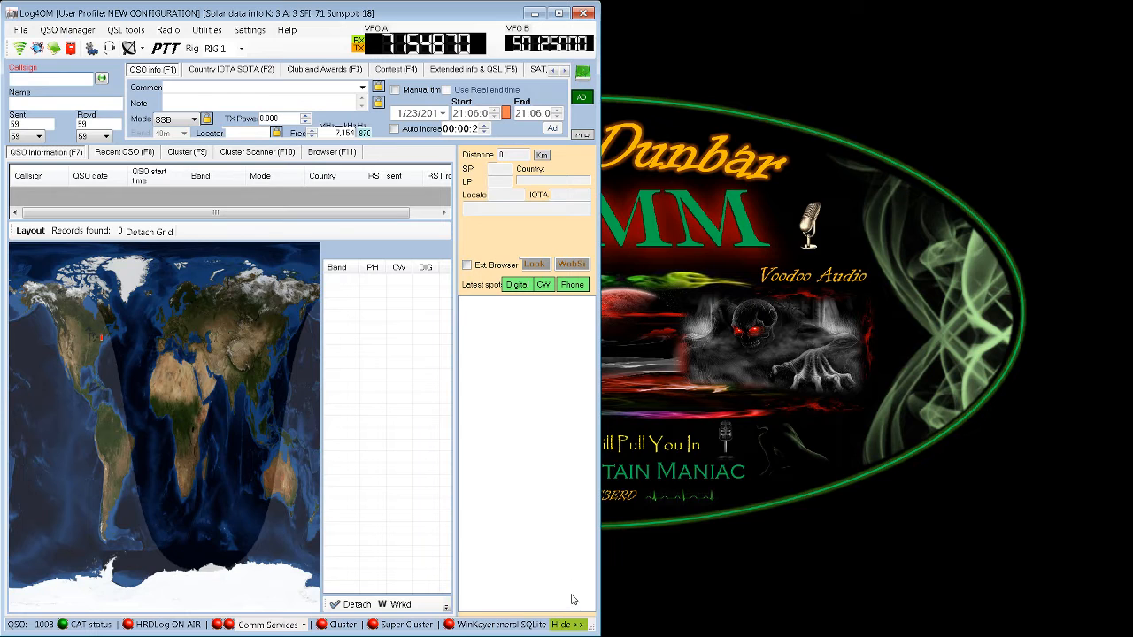
click(567, 625)
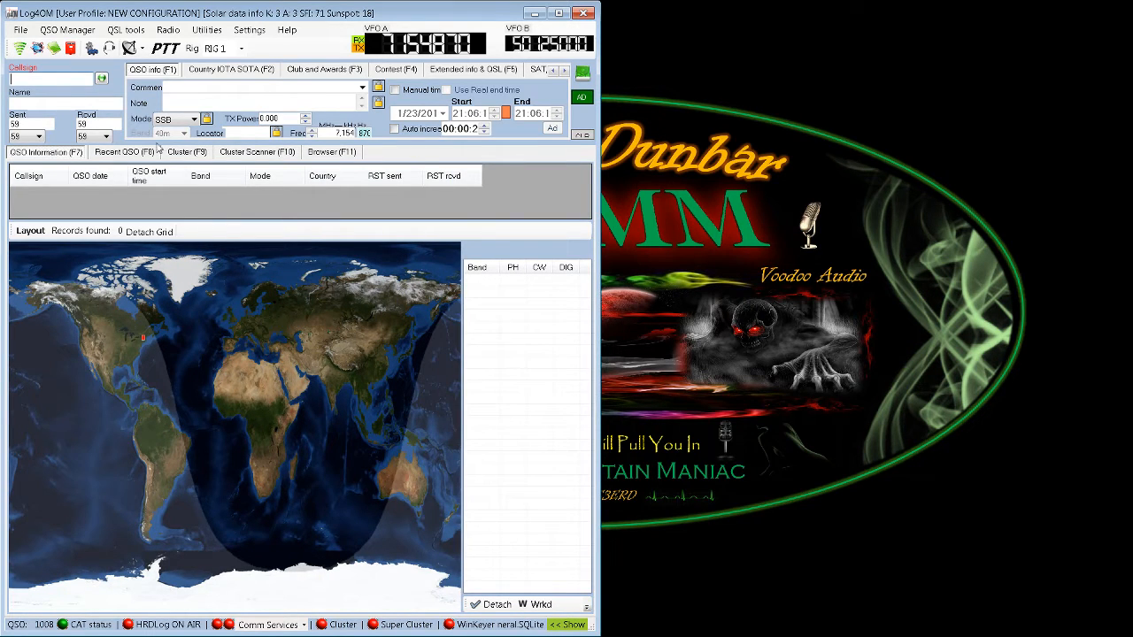
click(129, 152)
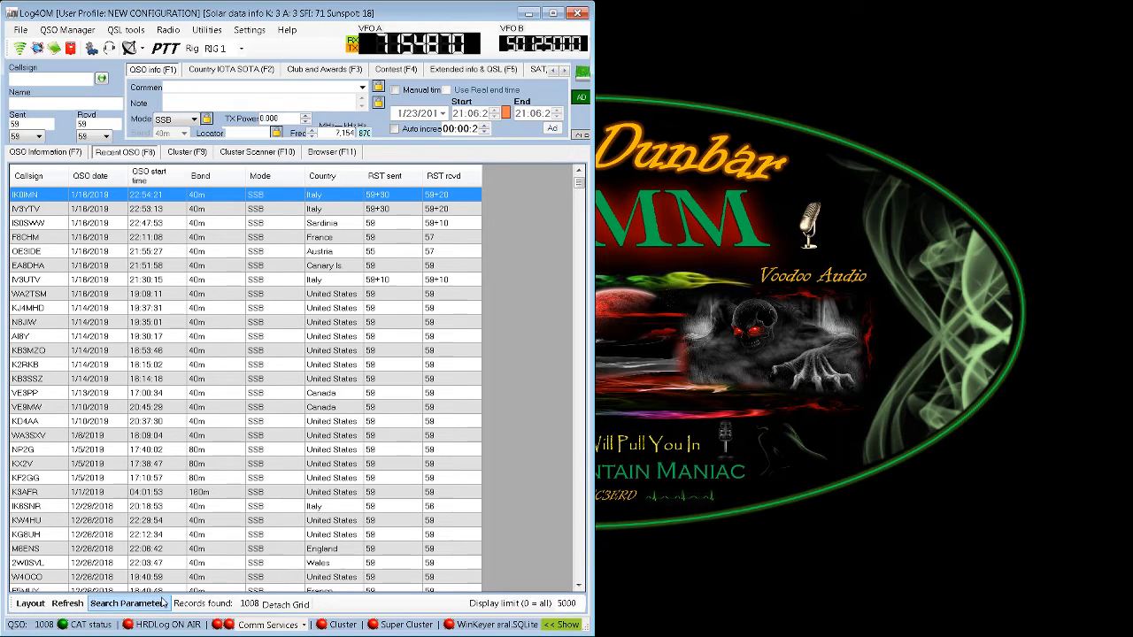
click(39, 78)
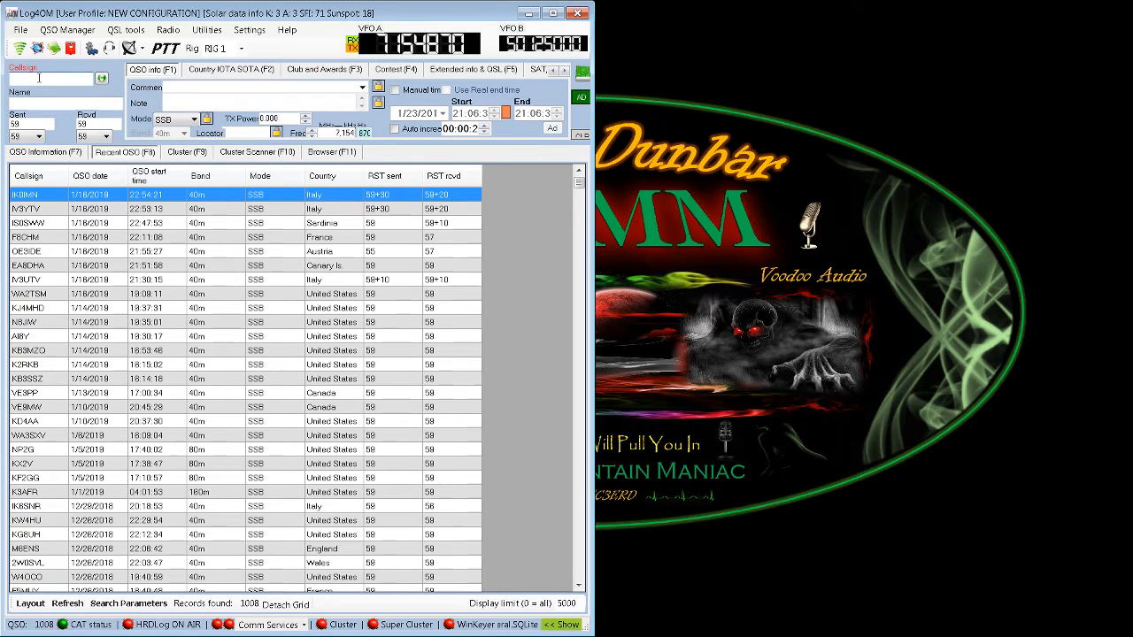
text(F8CHM)
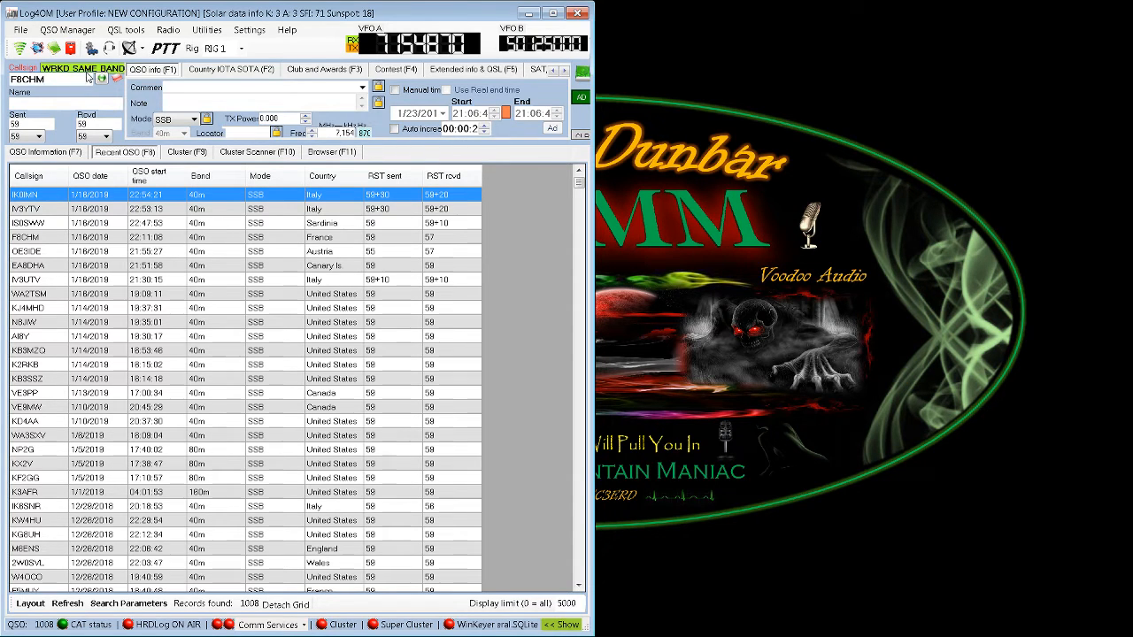
key(Tab)
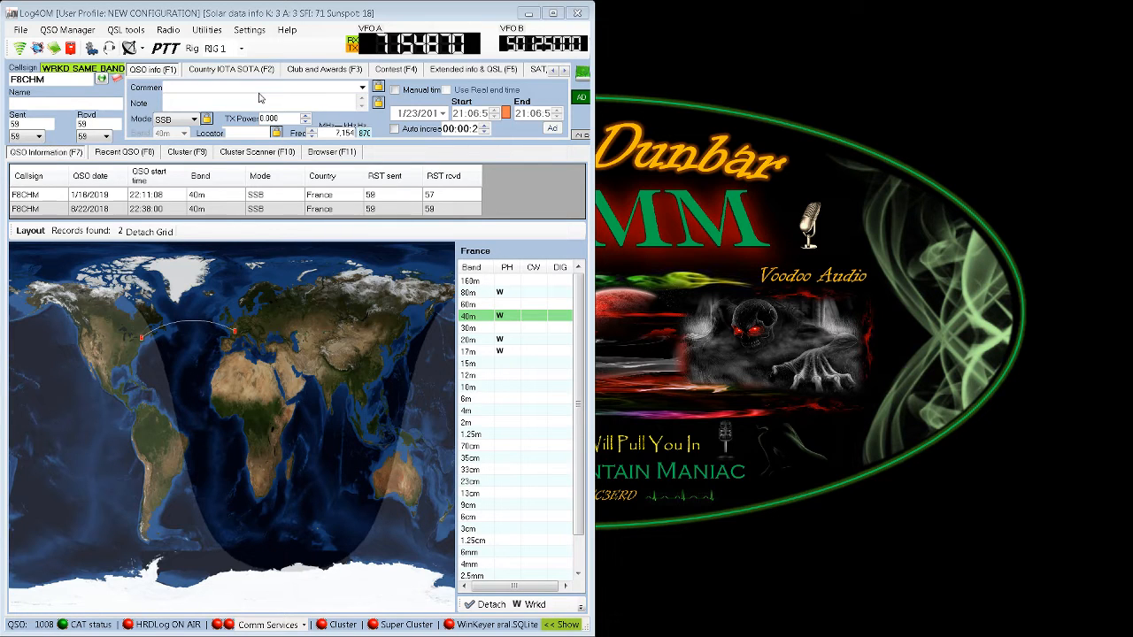
click(56, 80)
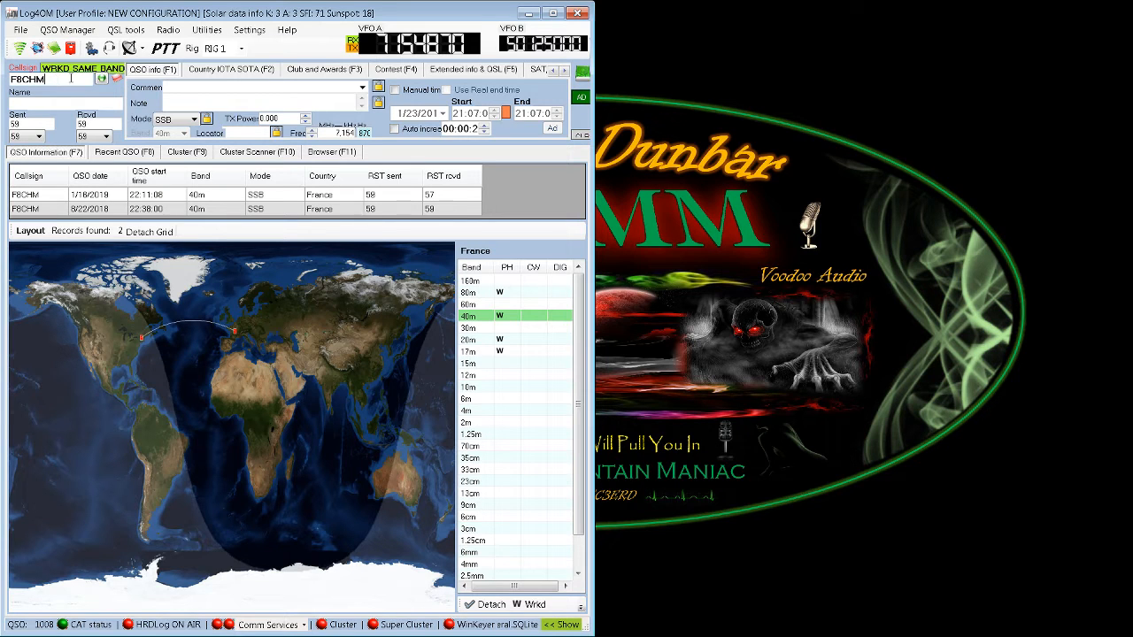
click(118, 153)
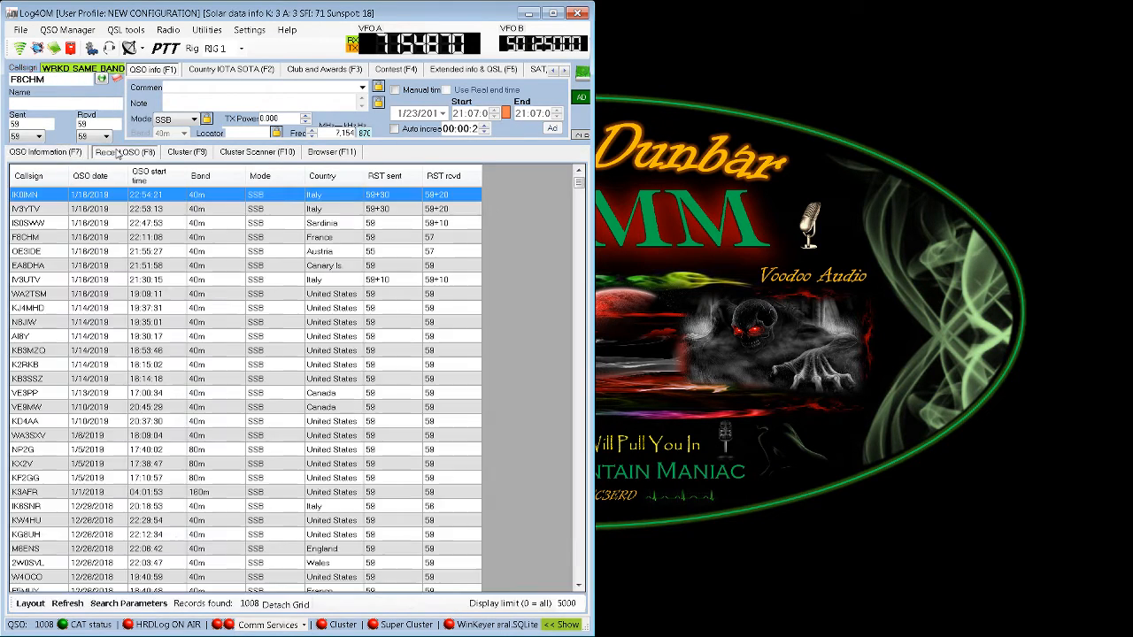
double_click(47, 78)
key(BackSpace)
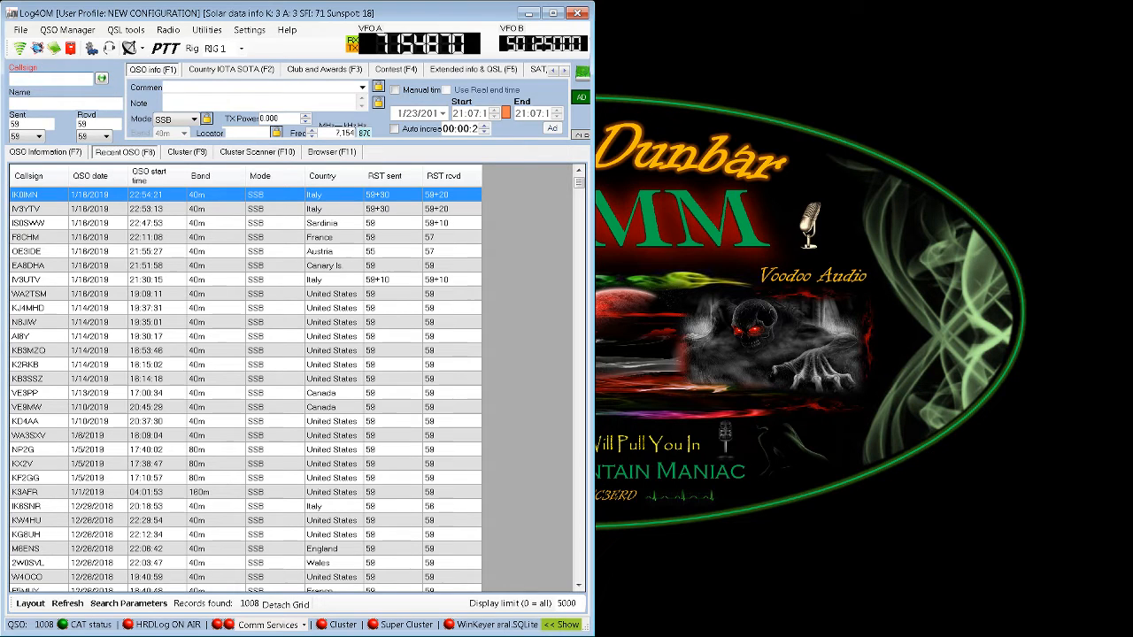
text(F8CHM)
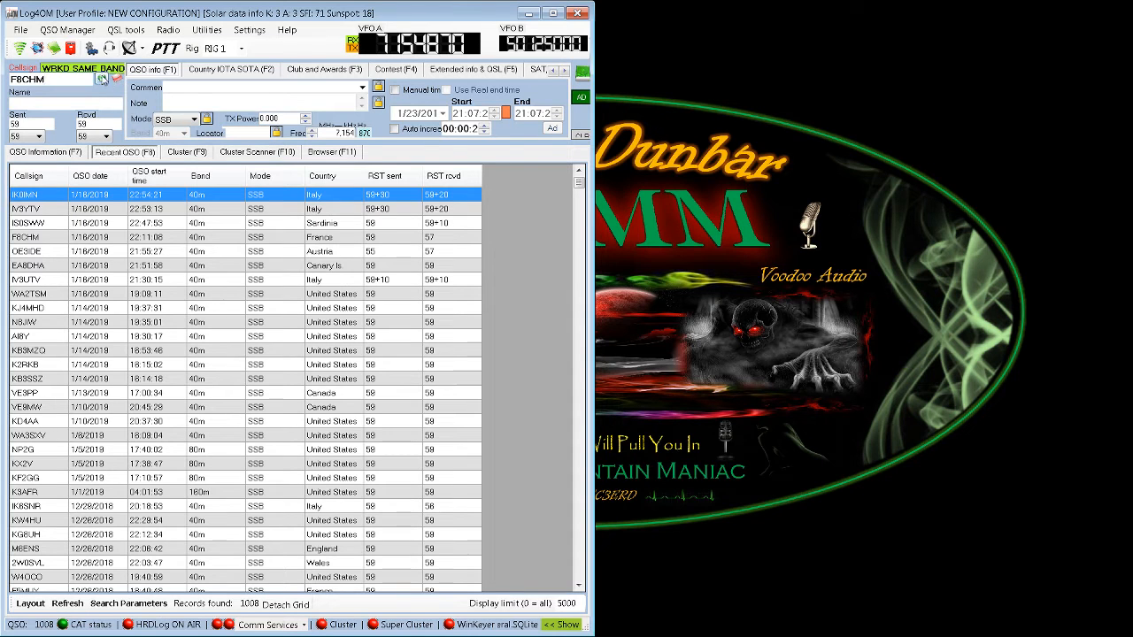
click(101, 79)
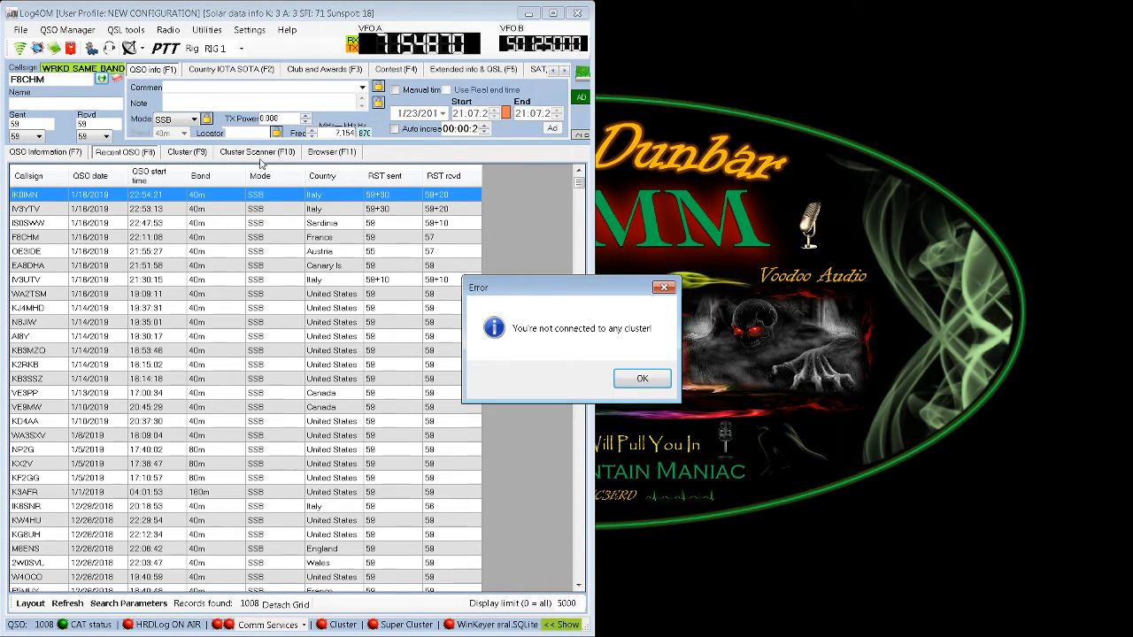
click(642, 380)
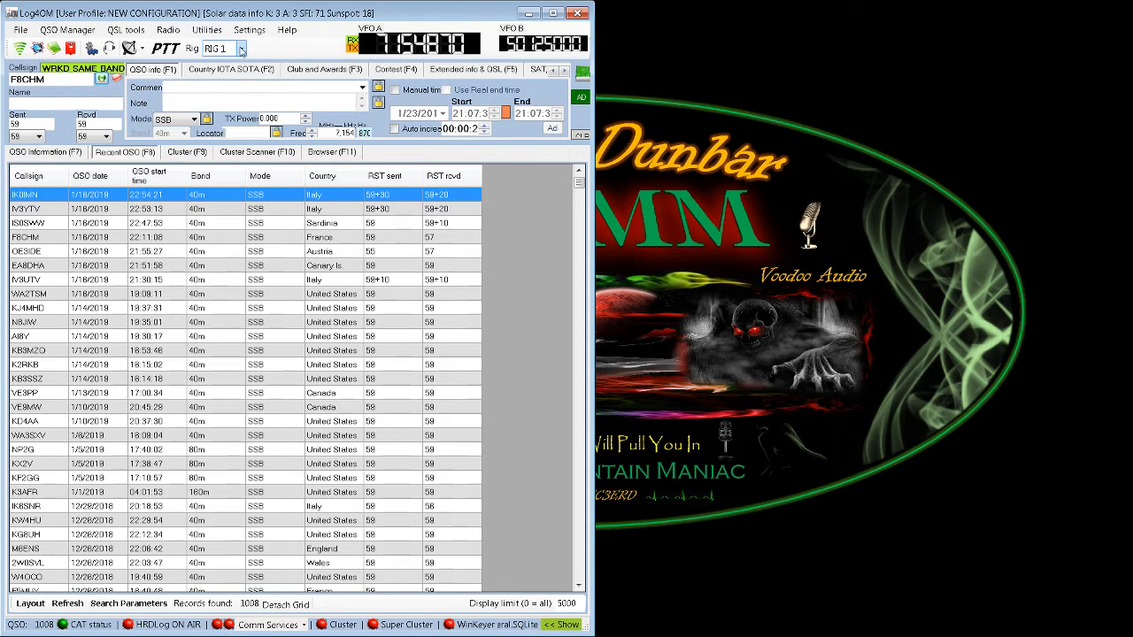
Step: Open the Cluster window, enlarge it to fill the free desktop width, and show its world map
click(208, 33)
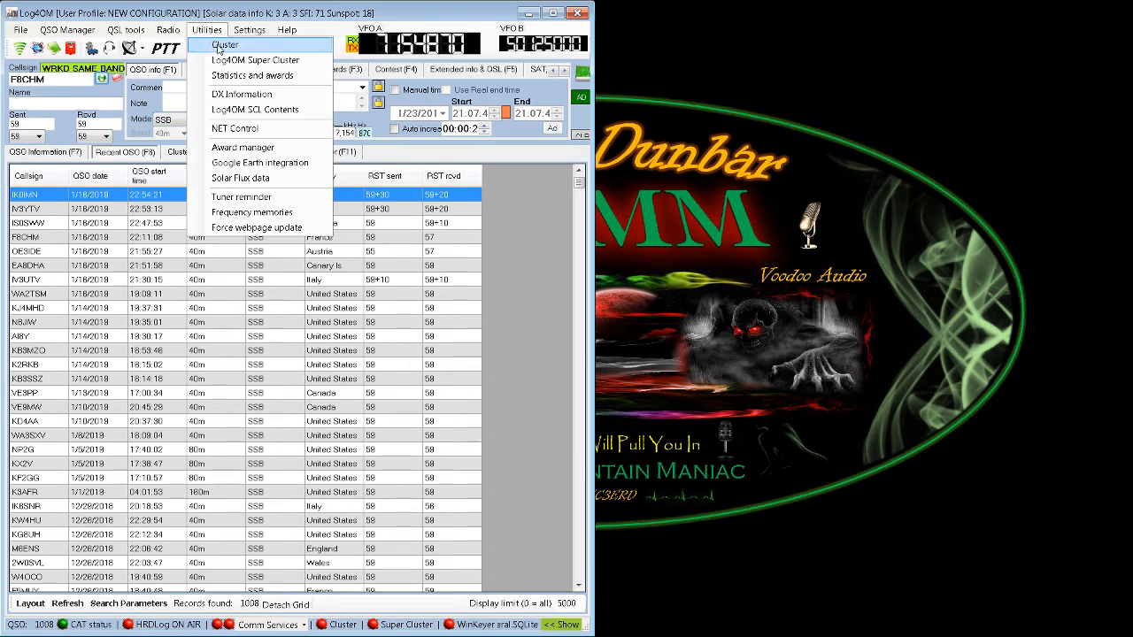
click(222, 47)
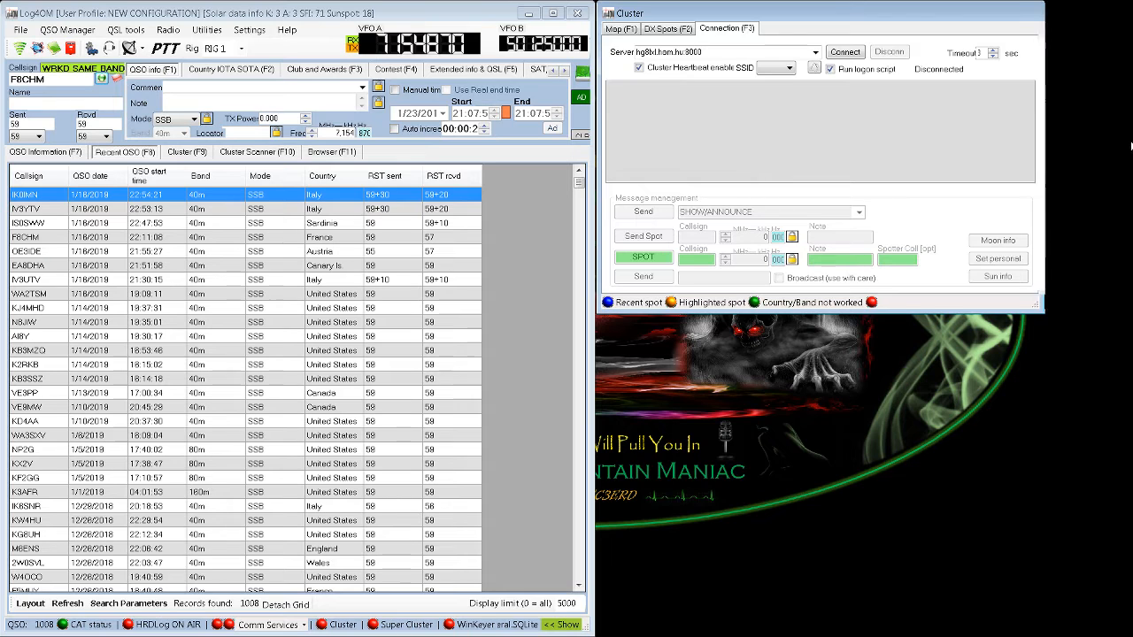
drag(1043, 139, 1124, 138)
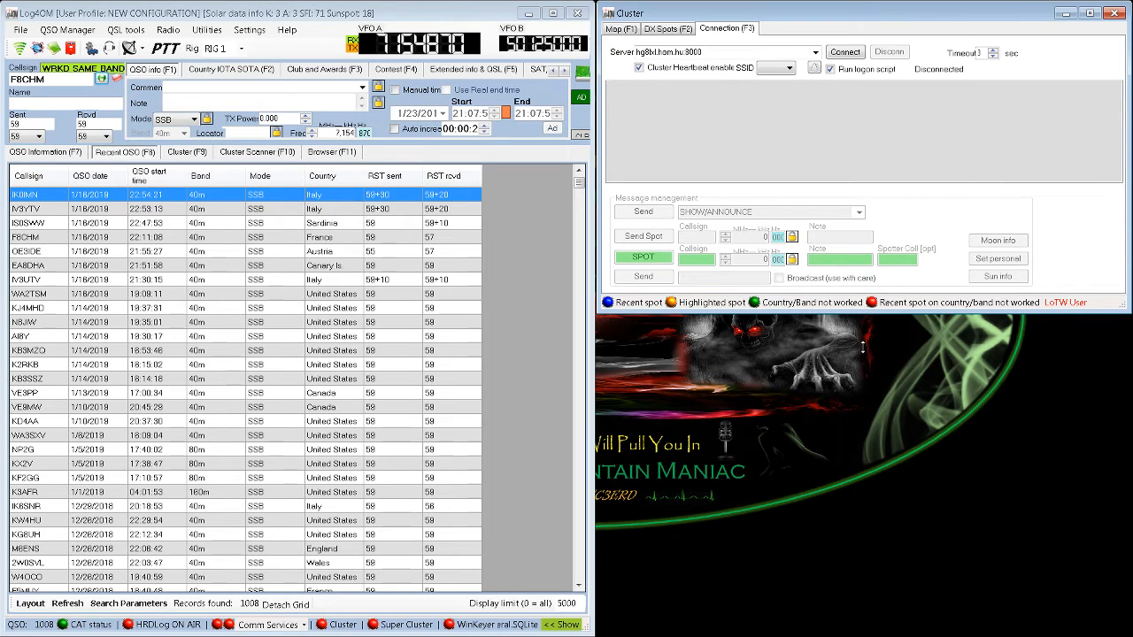
drag(865, 323, 866, 334)
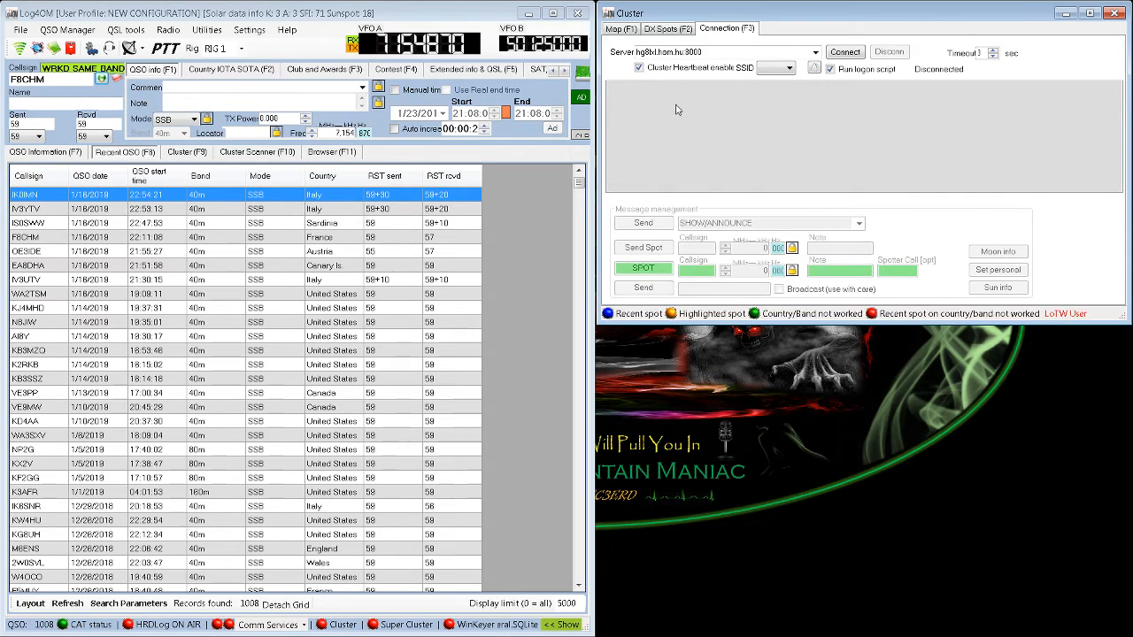
click(622, 28)
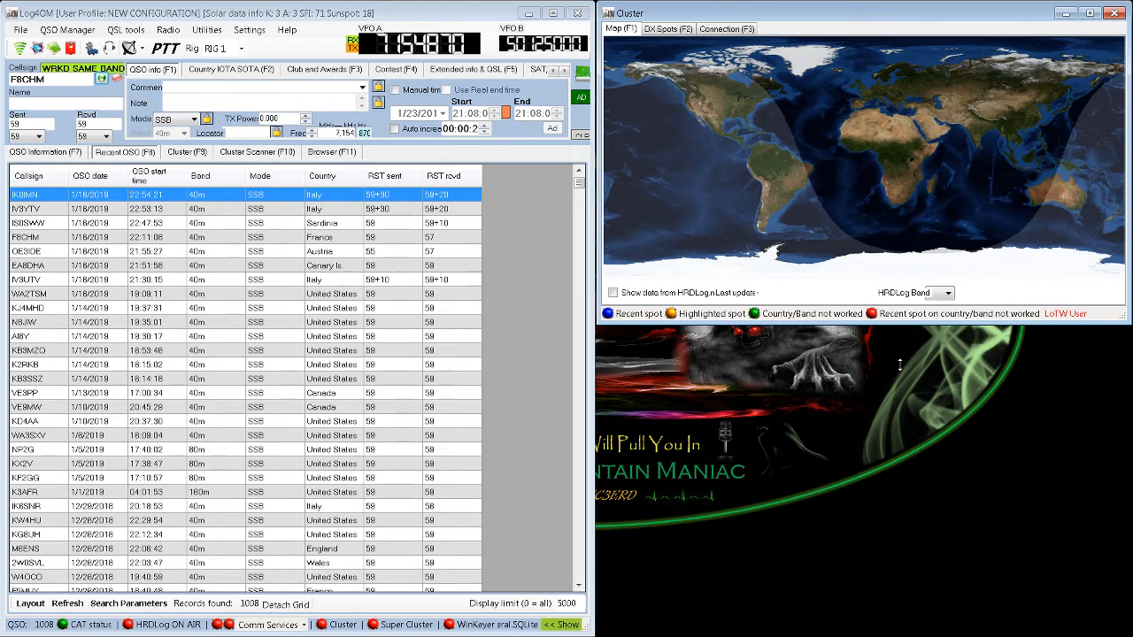
drag(899, 364, 899, 367)
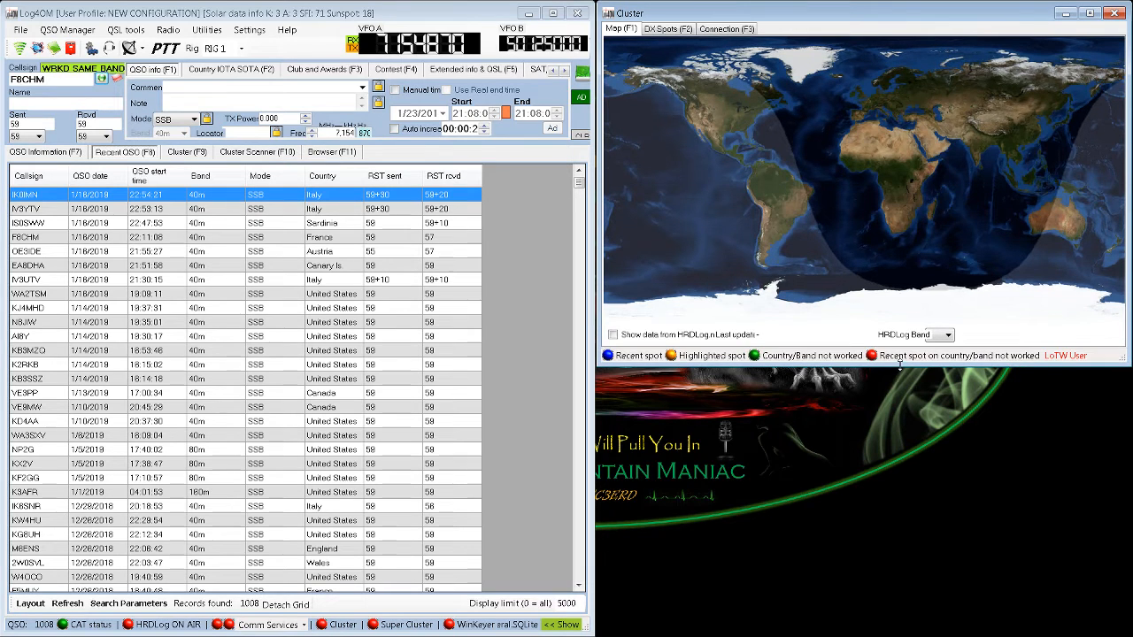
Step: Open the Log4OM Super Cluster and enlarge its window to fill the free desktop area beside the logging window
click(209, 32)
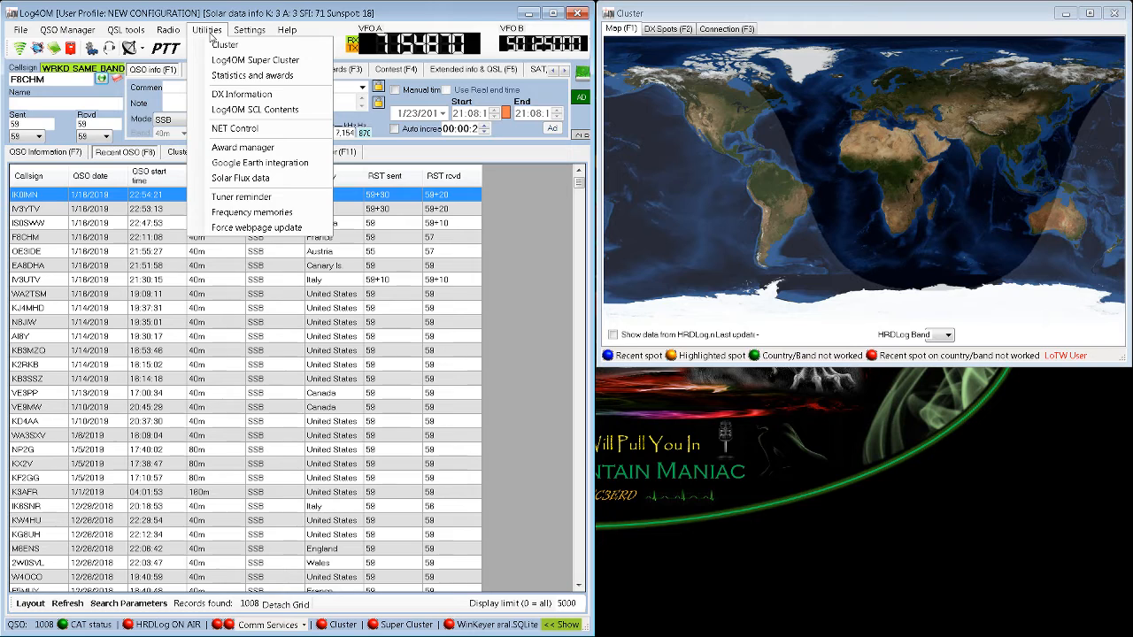
click(250, 60)
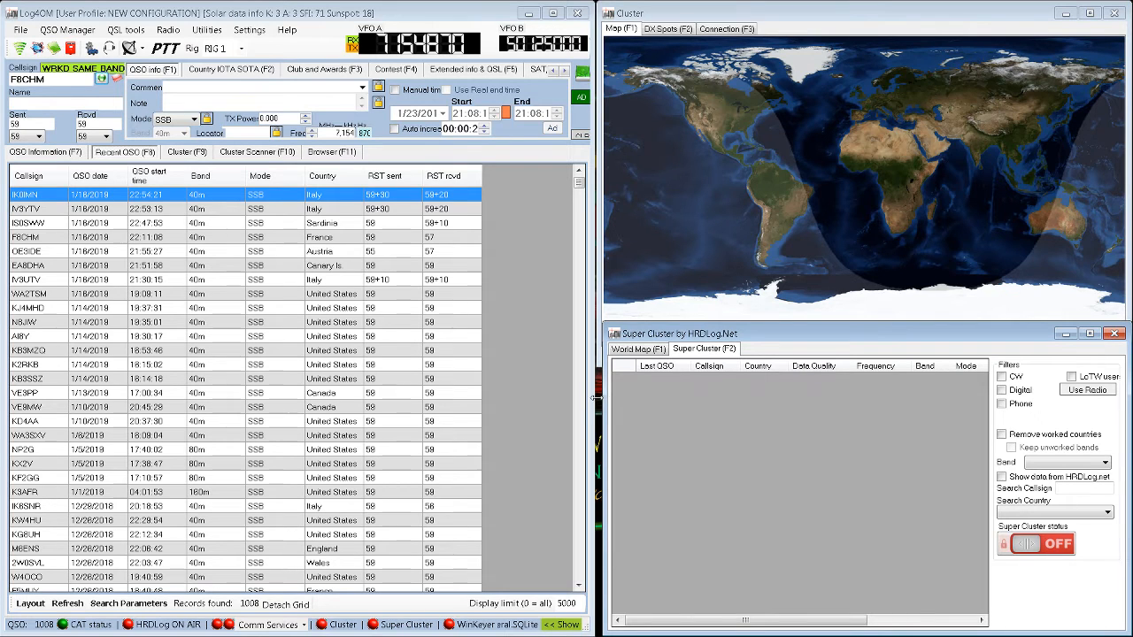
drag(601, 398, 594, 398)
mouse_move(800, 320)
mouse_down()
mouse_move(820, 322)
mouse_move(811, 302)
mouse_up()
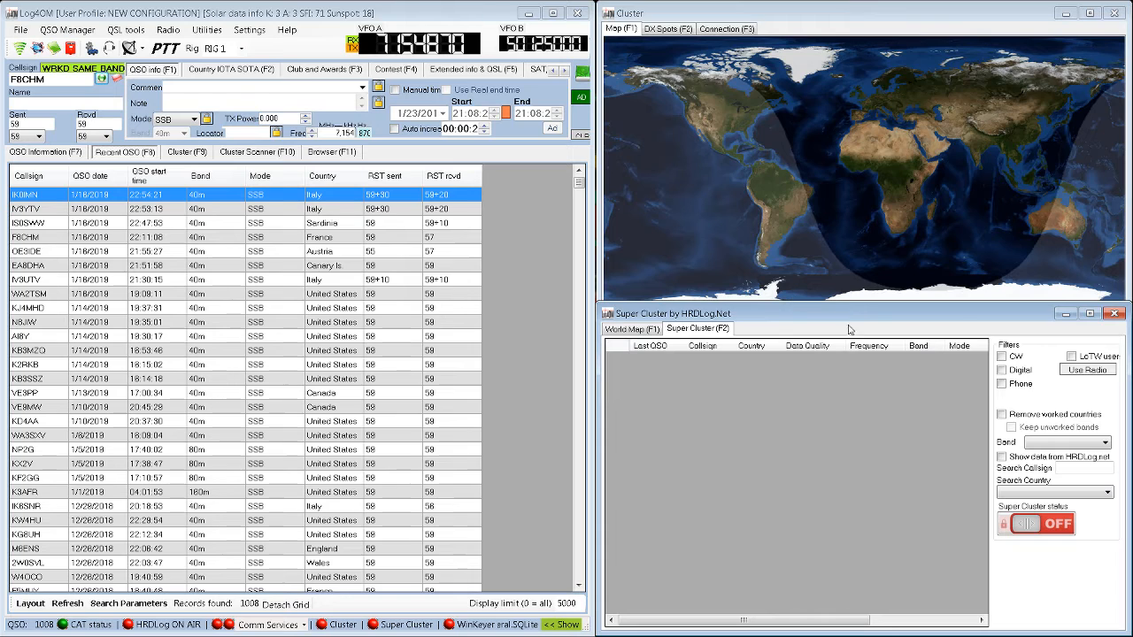
Step: Turn on the Super Cluster and view its spots on the world map and in the list
click(1066, 524)
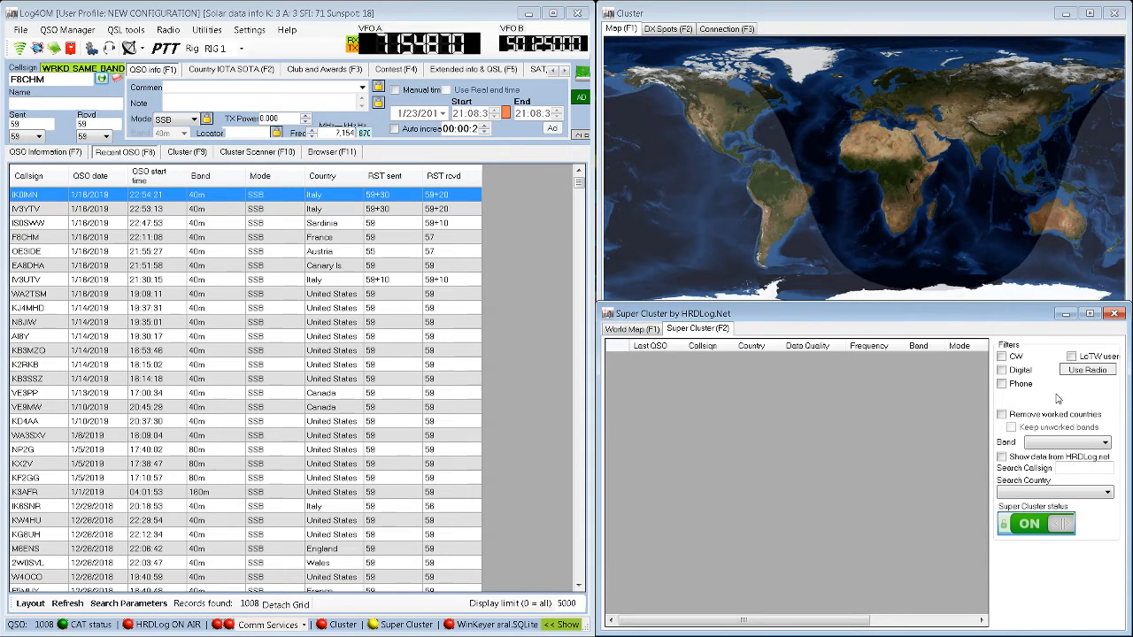
click(636, 329)
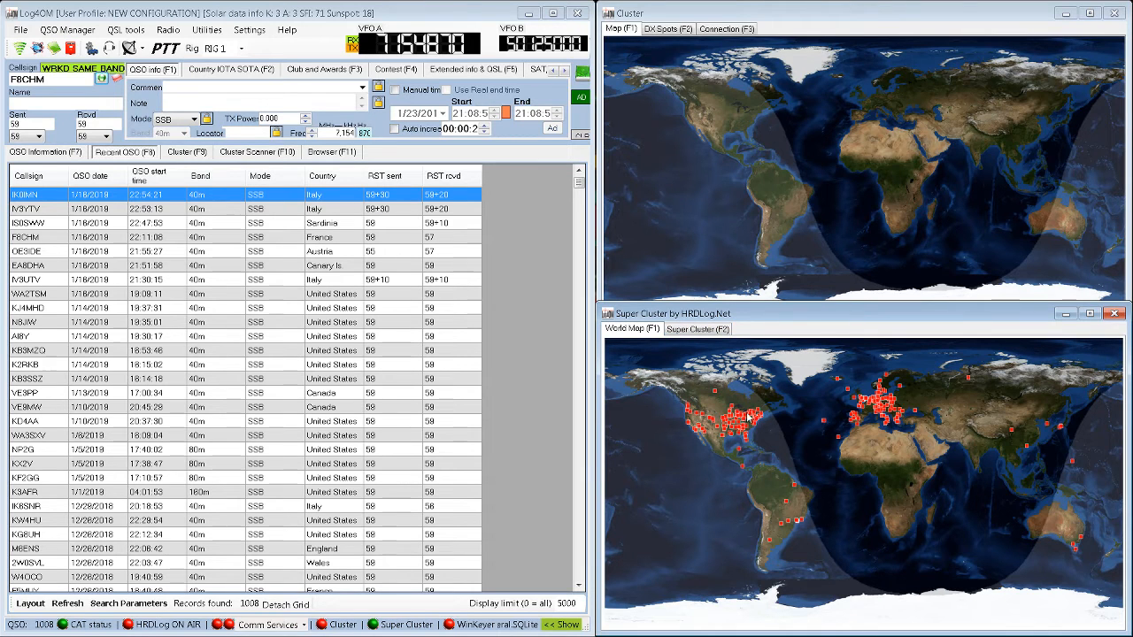
click(688, 329)
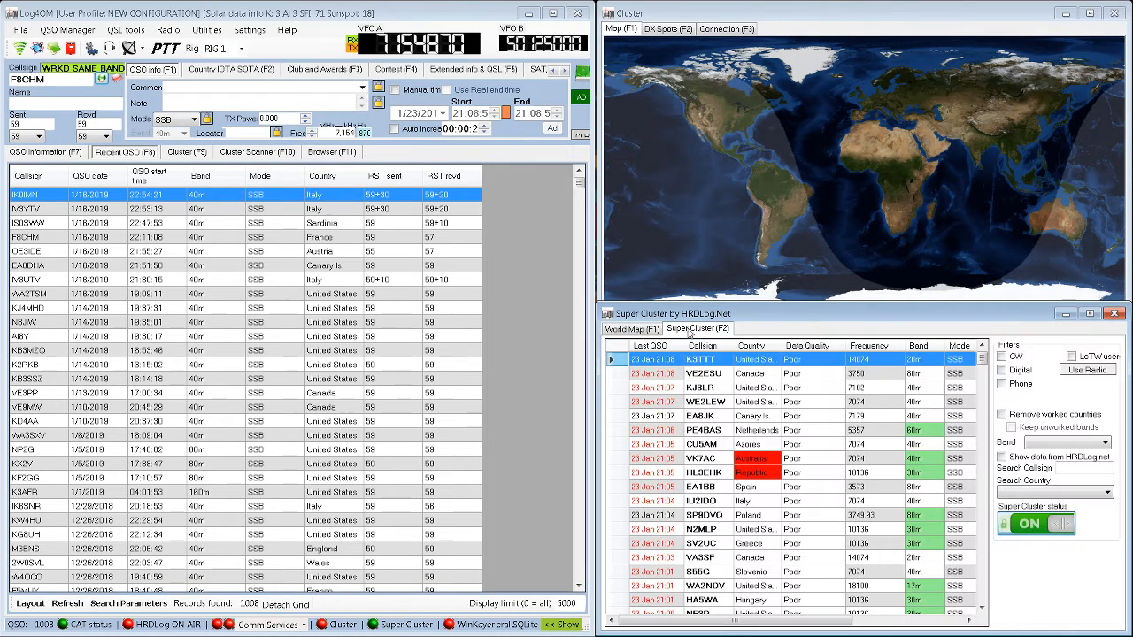
Step: Filter the Super Cluster spots to Phone and Digital modes, leaving the band filter unset
click(1072, 445)
click(1074, 446)
click(1074, 446)
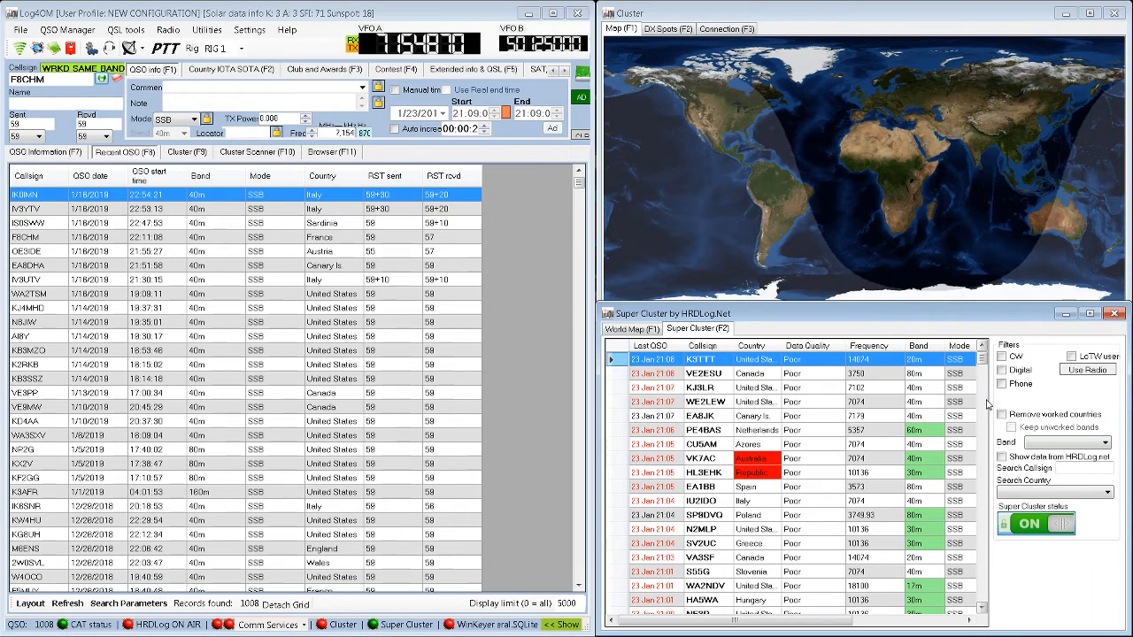
mouse_move(983, 356)
mouse_down()
mouse_move(980, 524)
mouse_move(968, 351)
mouse_up()
click(1001, 384)
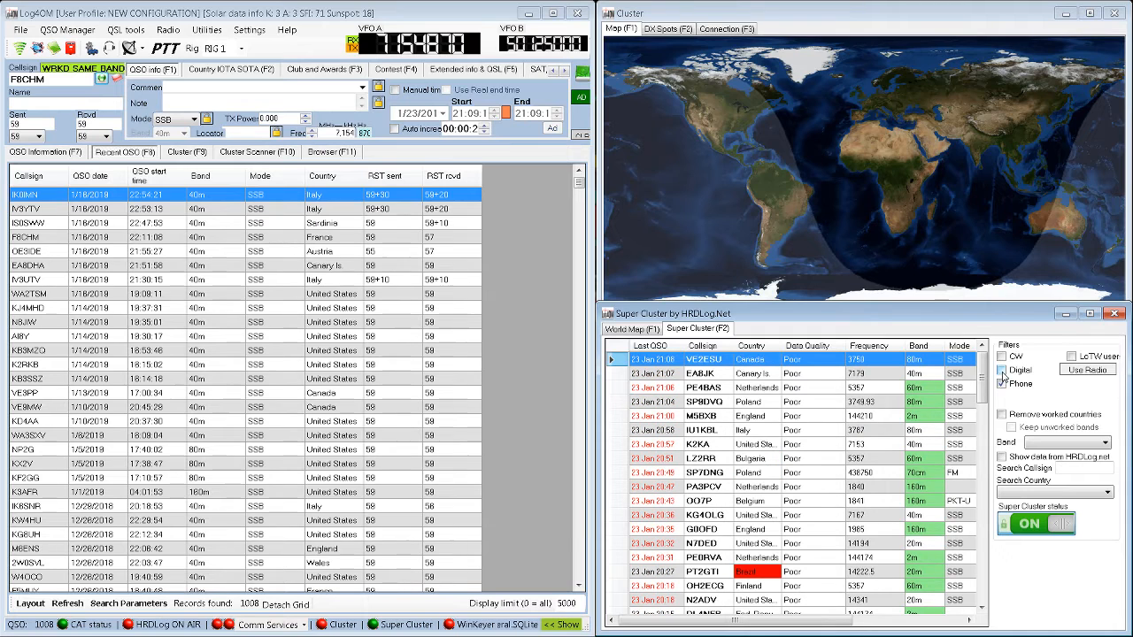
click(1001, 370)
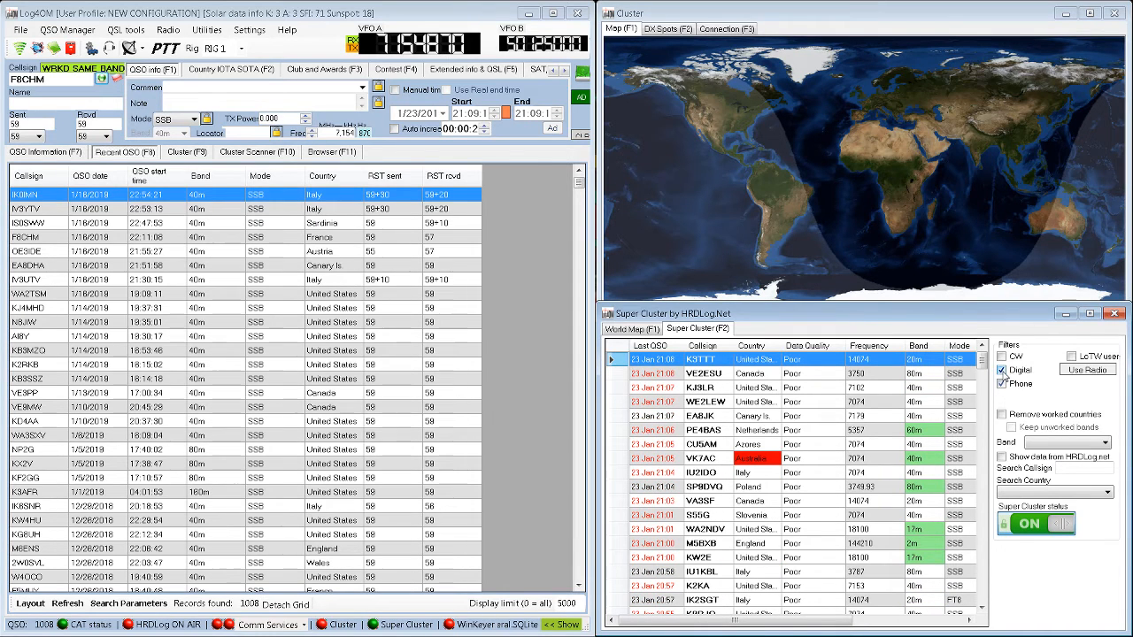
Step: Examine the Super Cluster's band and country filter choices without selecting any
click(1065, 445)
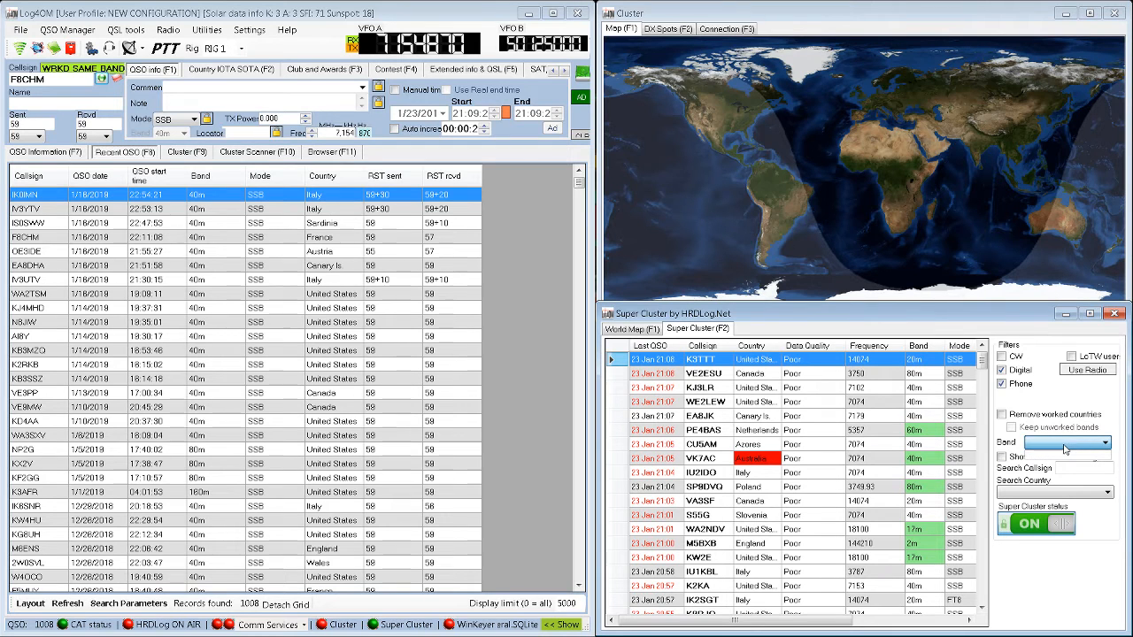
click(1093, 402)
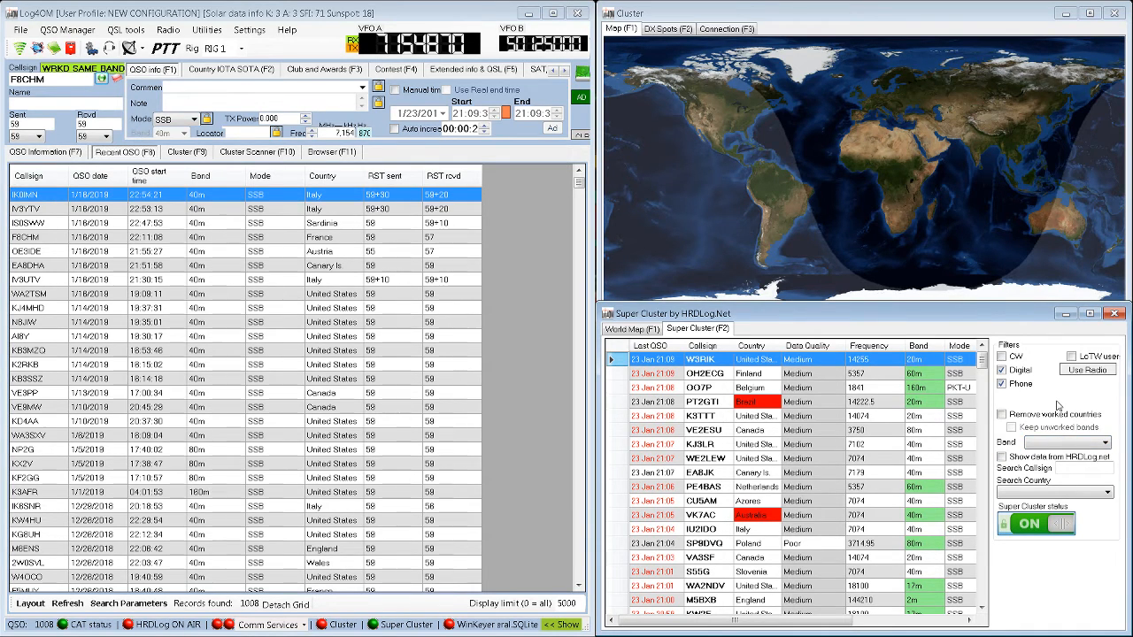
click(1076, 443)
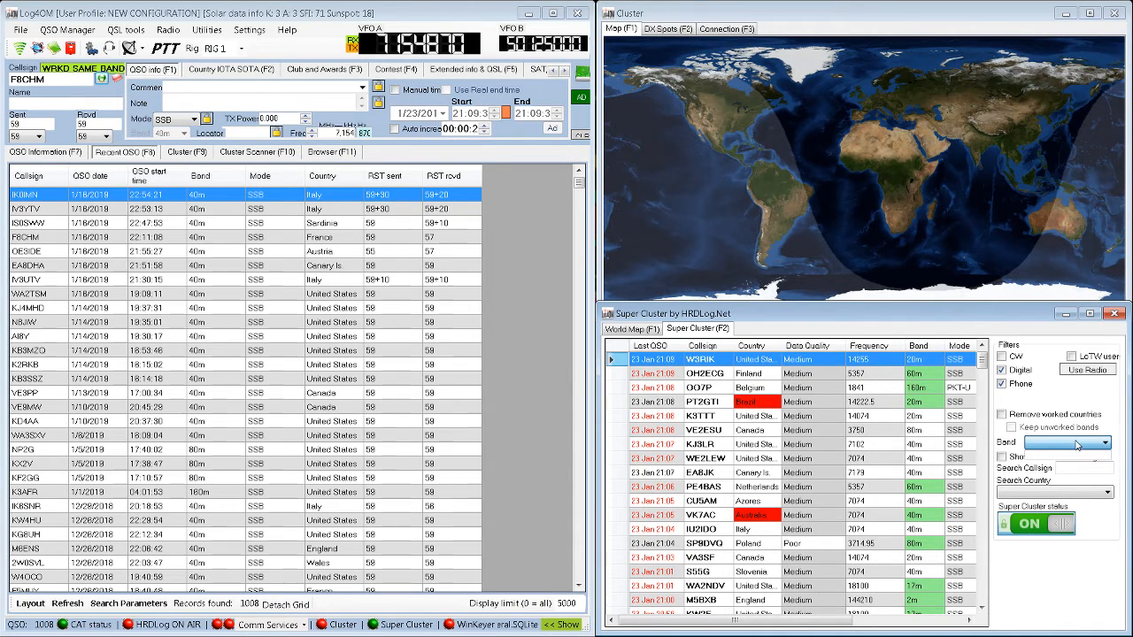
click(1077, 443)
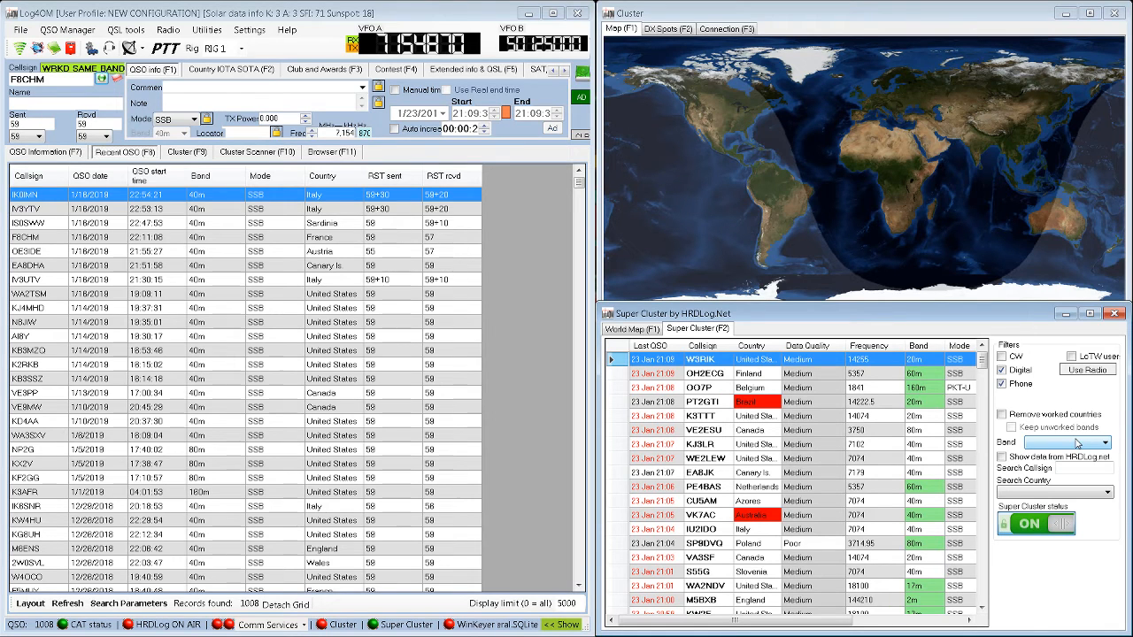
click(1076, 497)
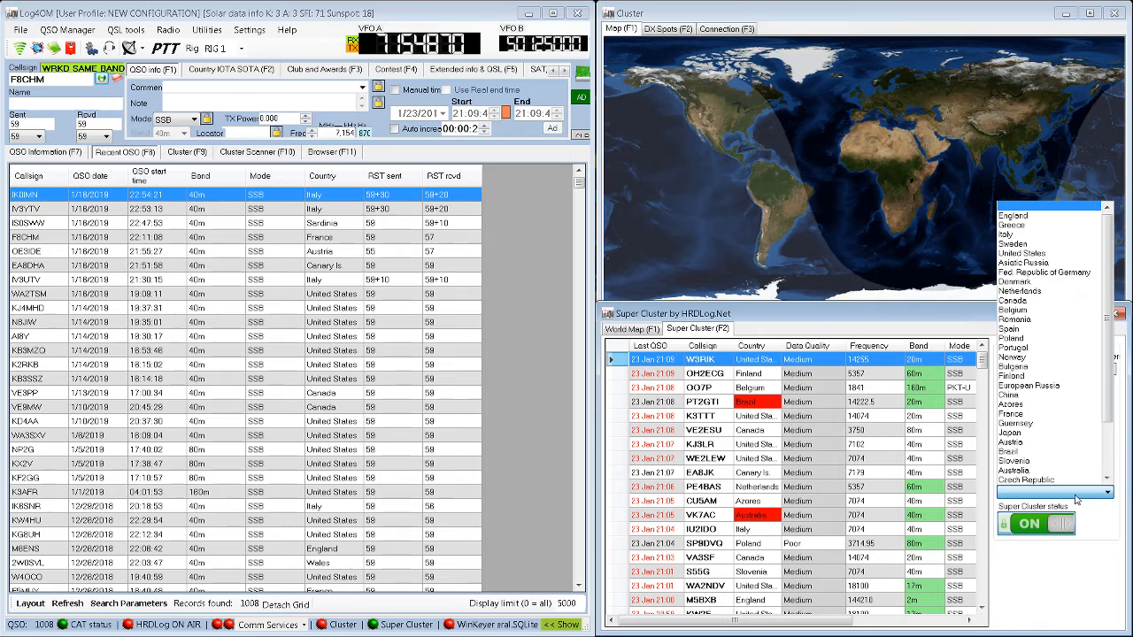
click(1066, 559)
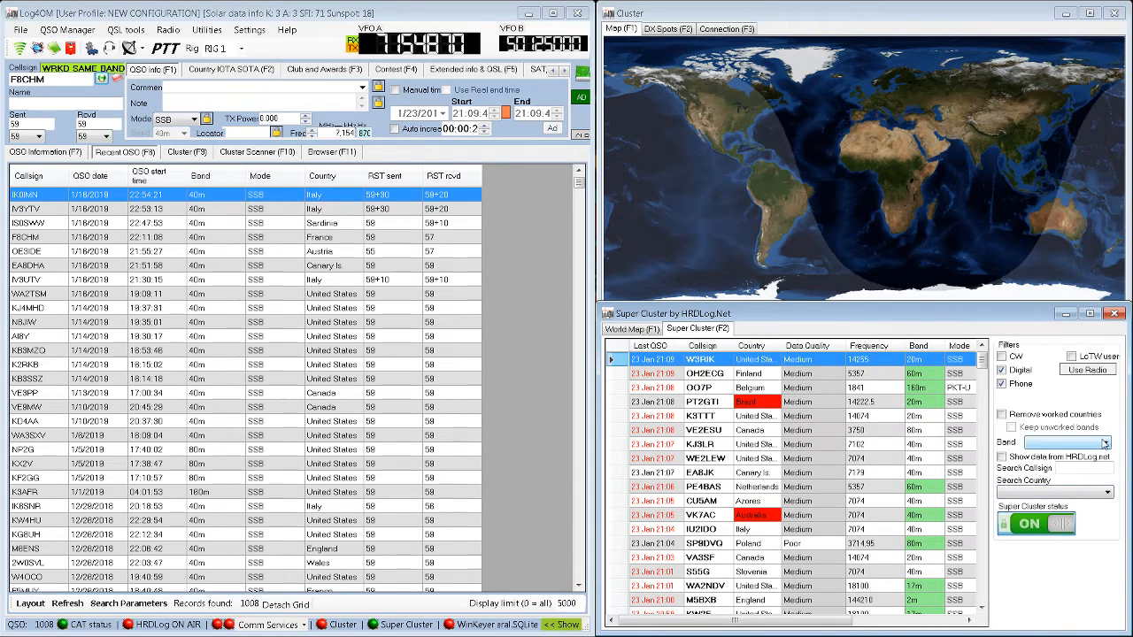
Step: Select ve7cc.net:23 as the Cluster server and connect to it
click(1104, 443)
click(1105, 443)
click(669, 29)
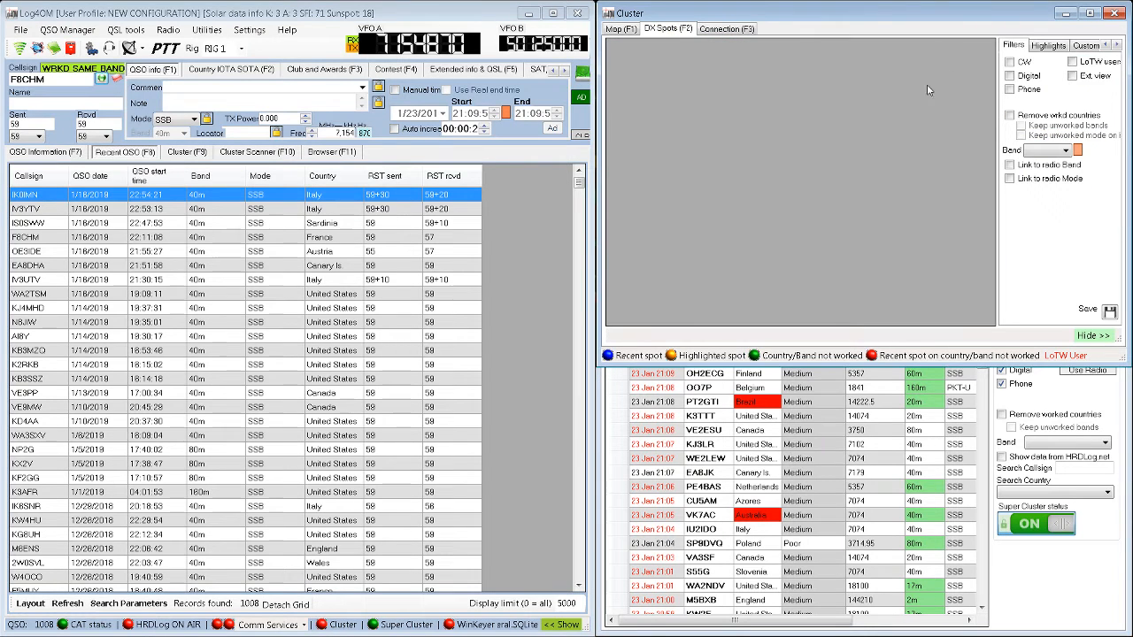
click(738, 30)
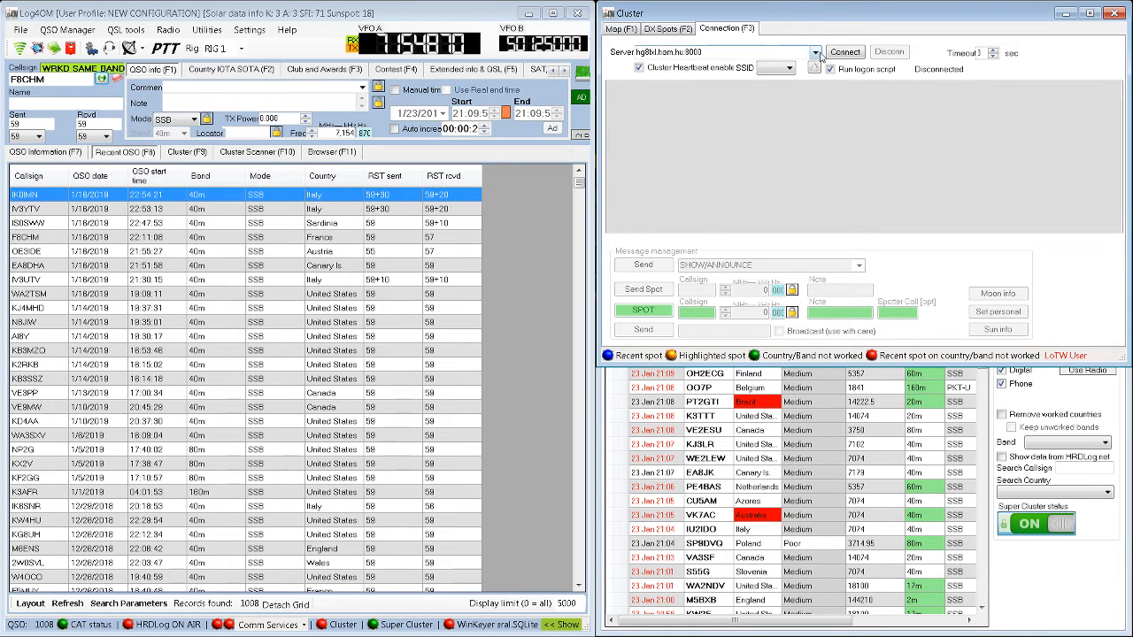
click(814, 54)
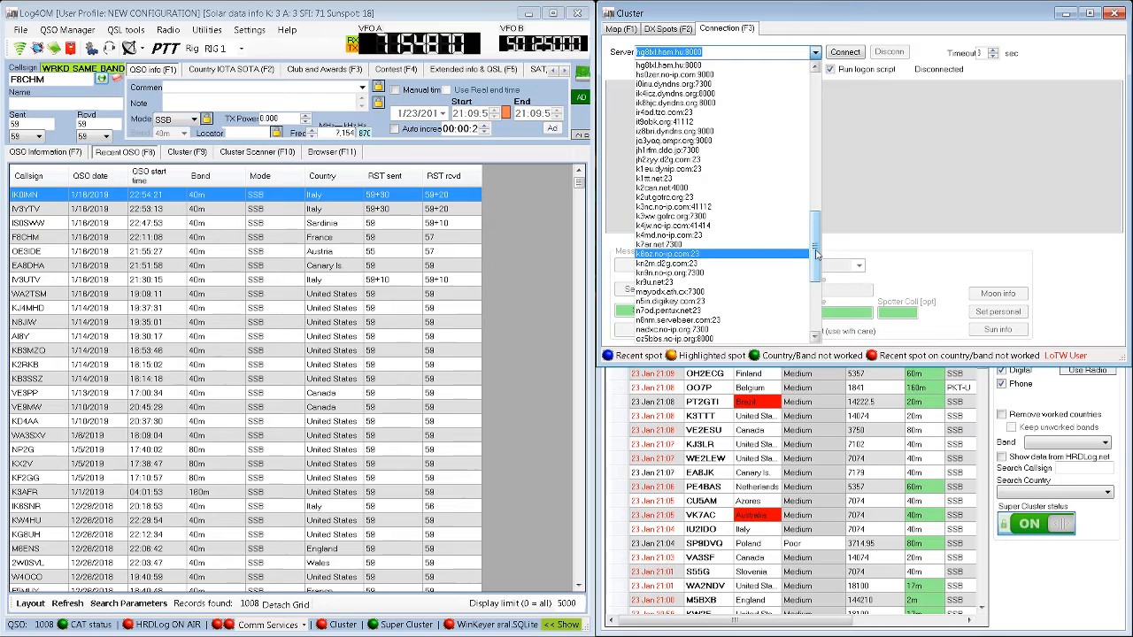
drag(819, 256, 808, 107)
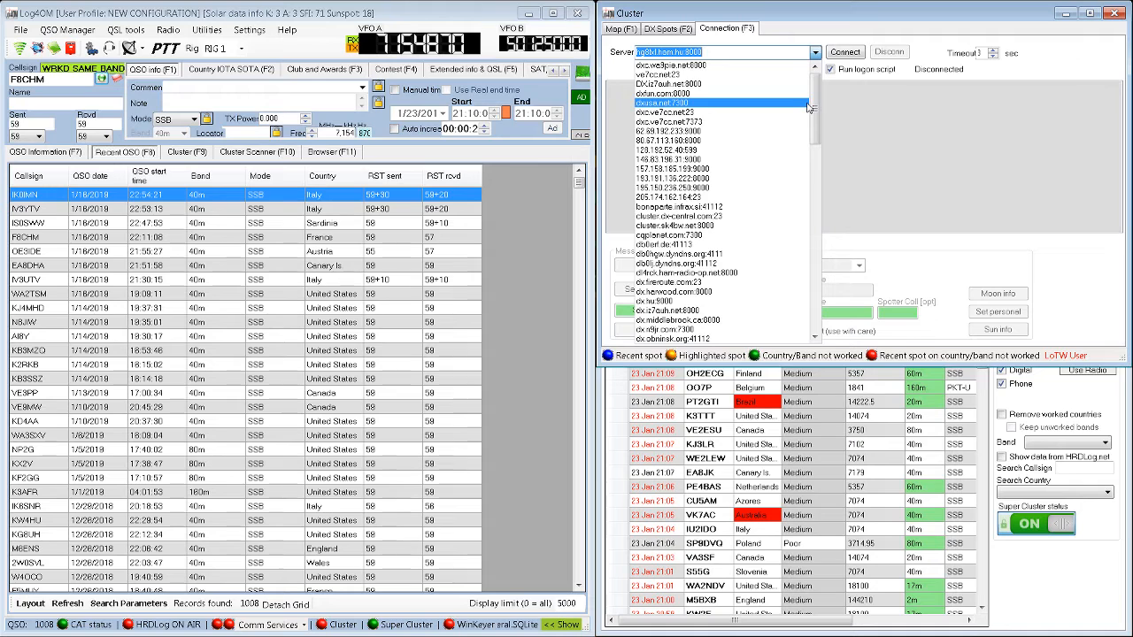
click(665, 75)
click(844, 53)
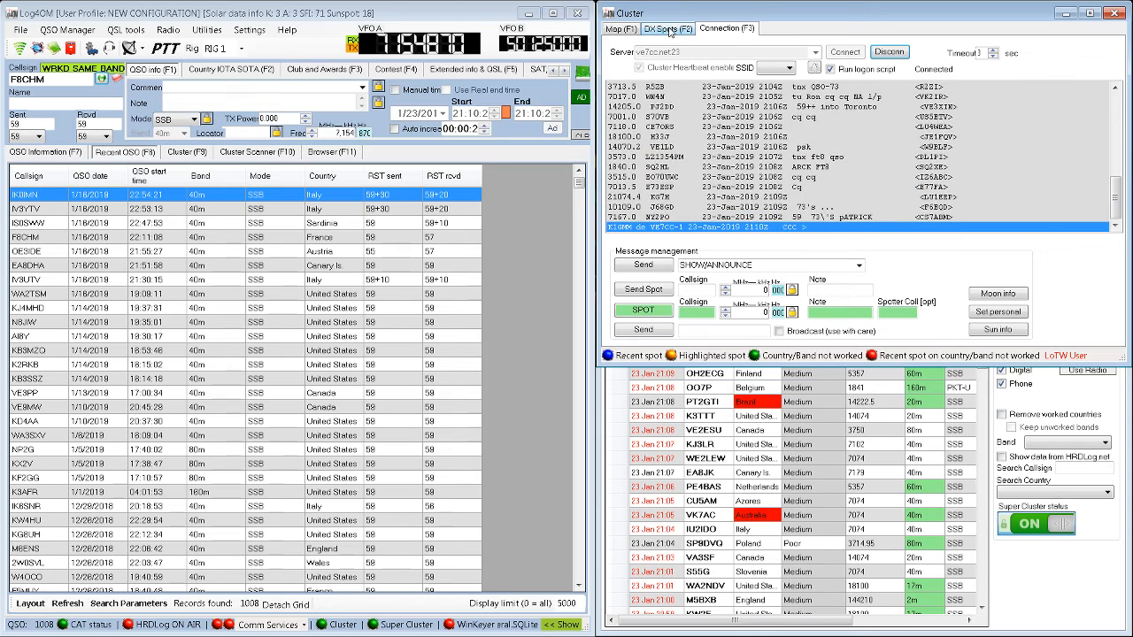
Step: Filter the Cluster's DX spots to the 40m band and view them on the Cluster map
click(669, 31)
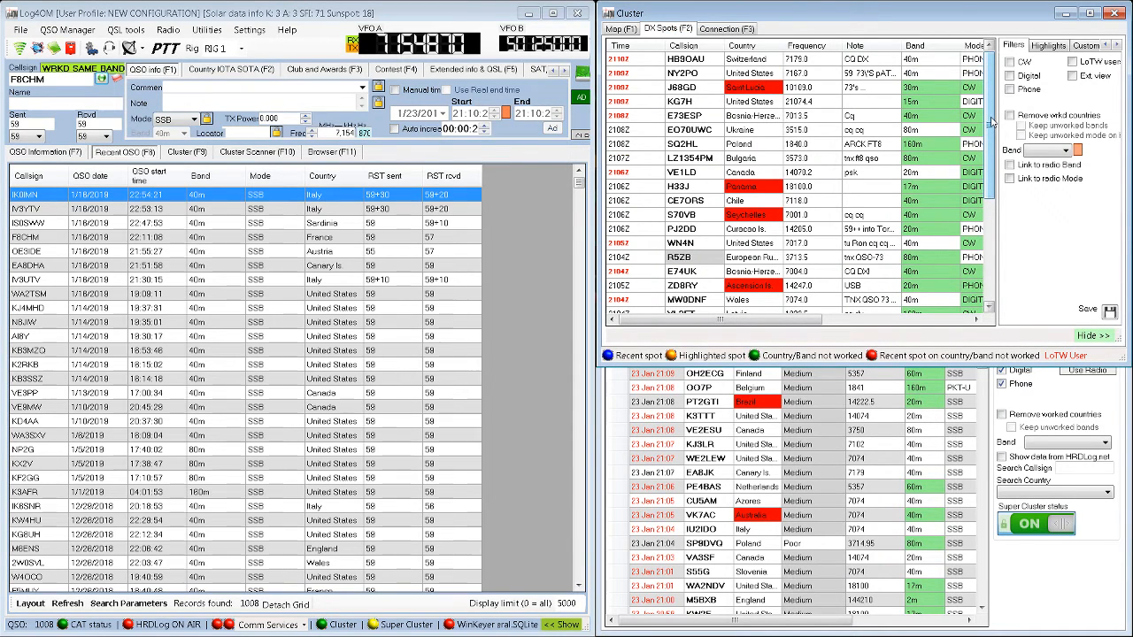
click(1065, 151)
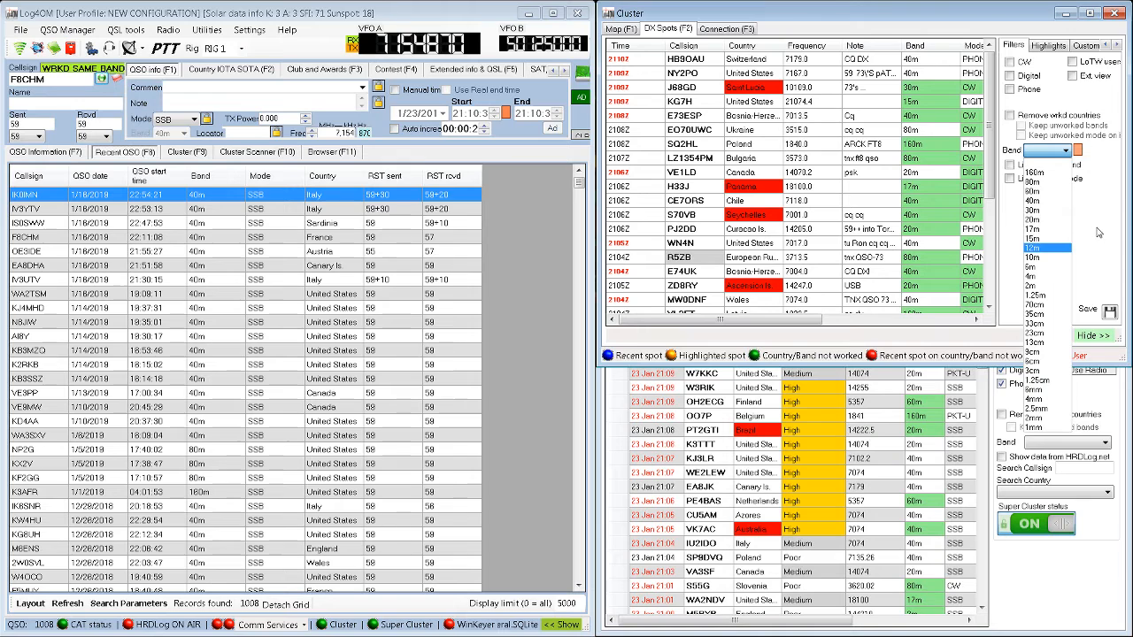
click(1033, 202)
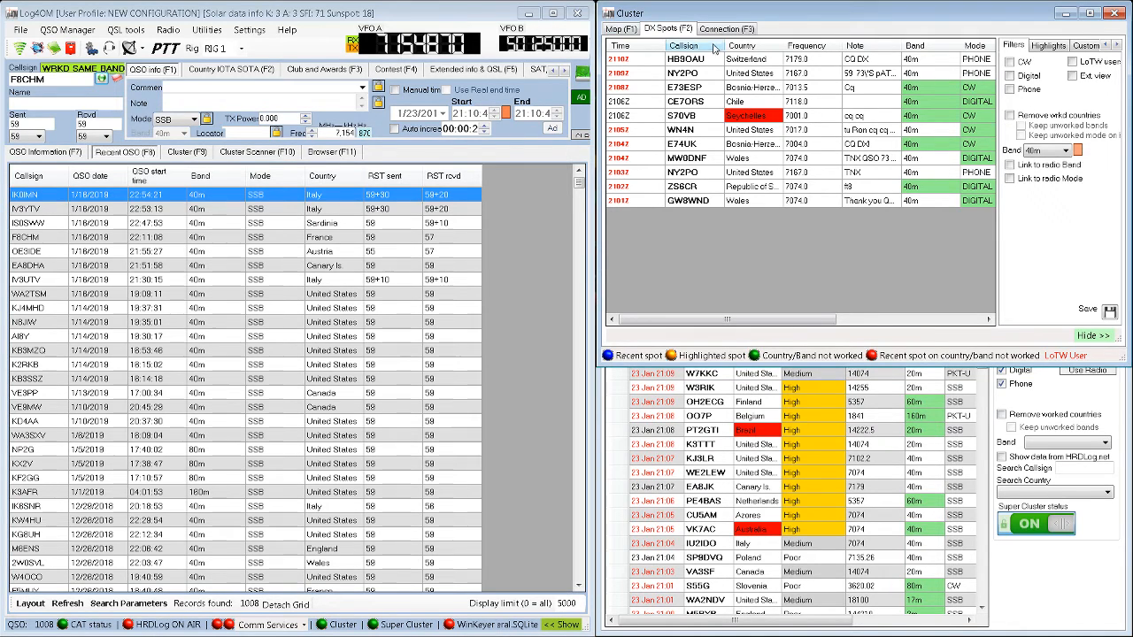
click(630, 29)
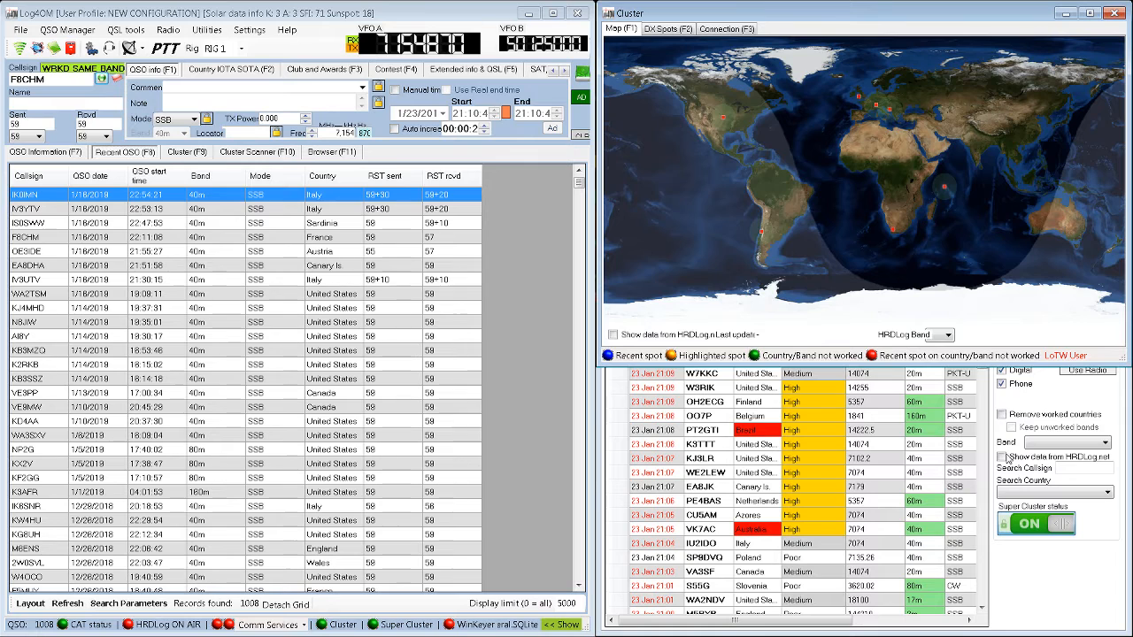
Step: Set the Super Cluster's band filter to 40m and look through its spot list
click(1032, 580)
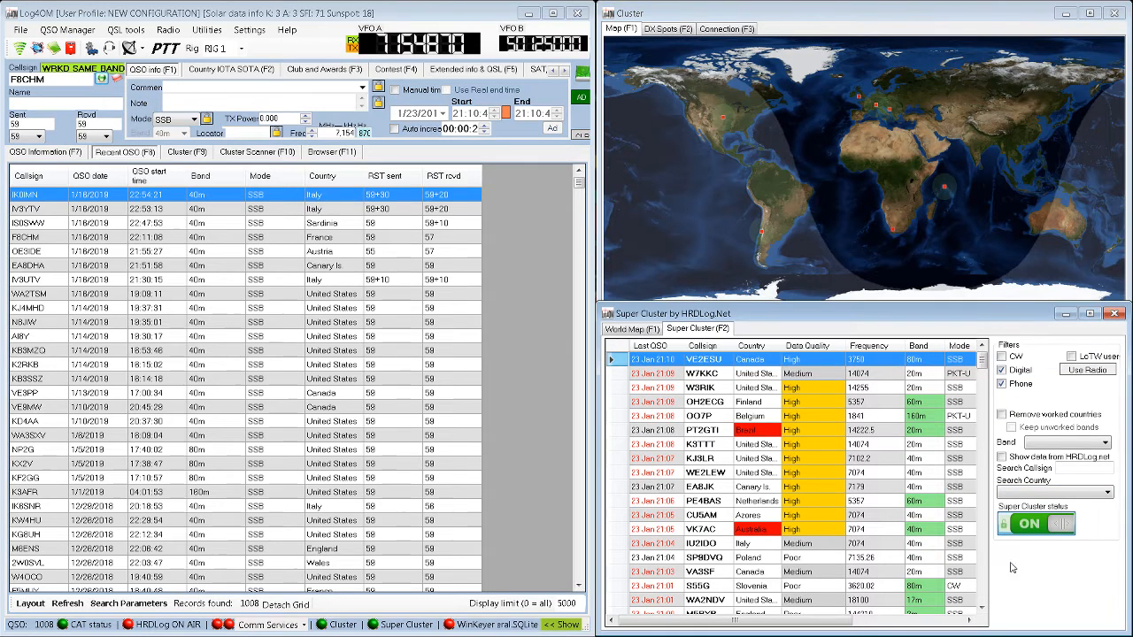
click(1105, 442)
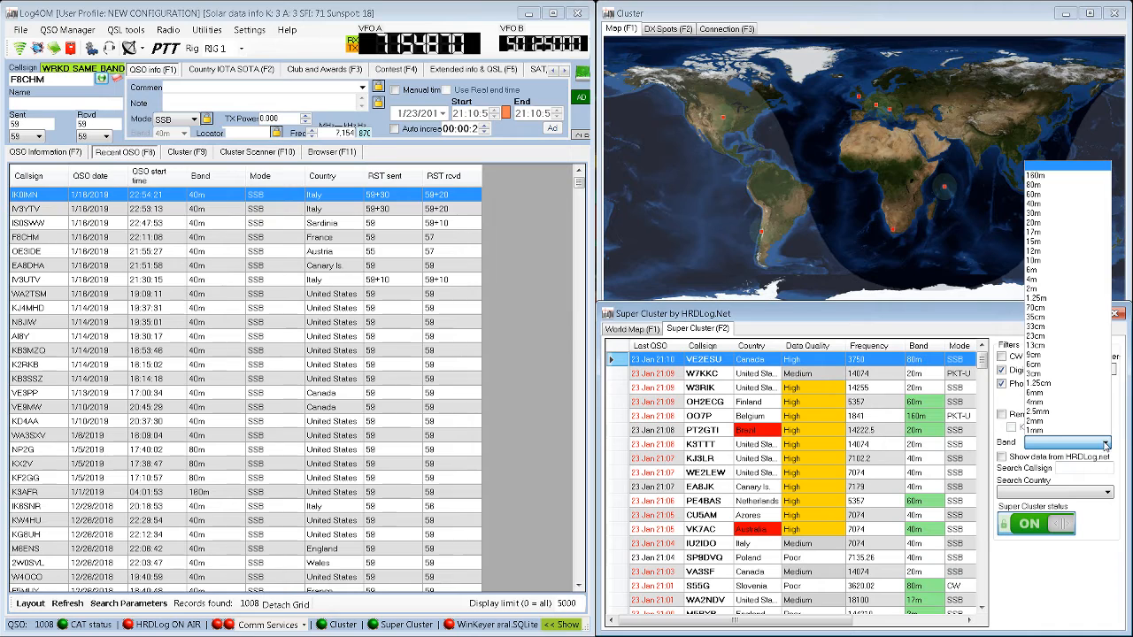
click(1041, 203)
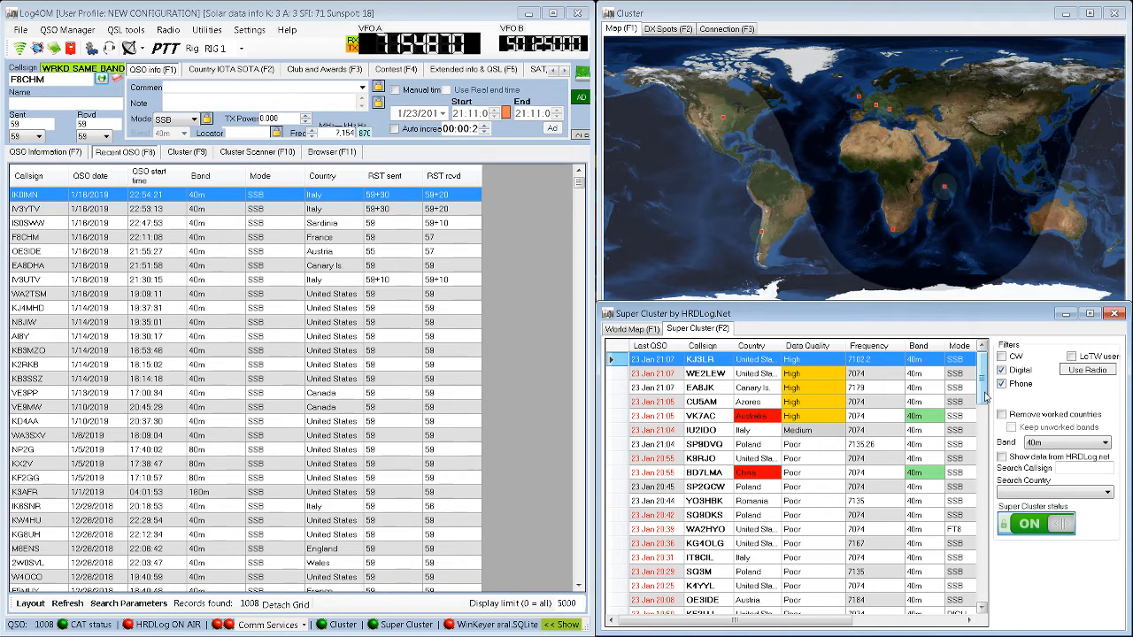
drag(985, 398, 998, 373)
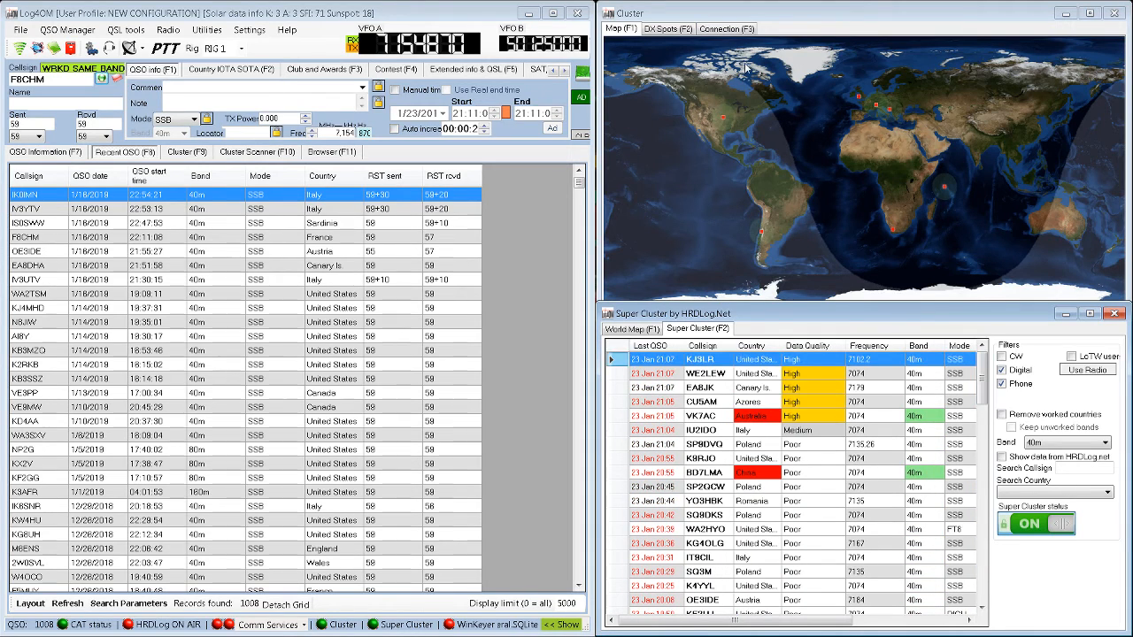
Step: Disconnect the Cluster from its server, return it to the map view, and bring the Super Cluster window forward
click(724, 30)
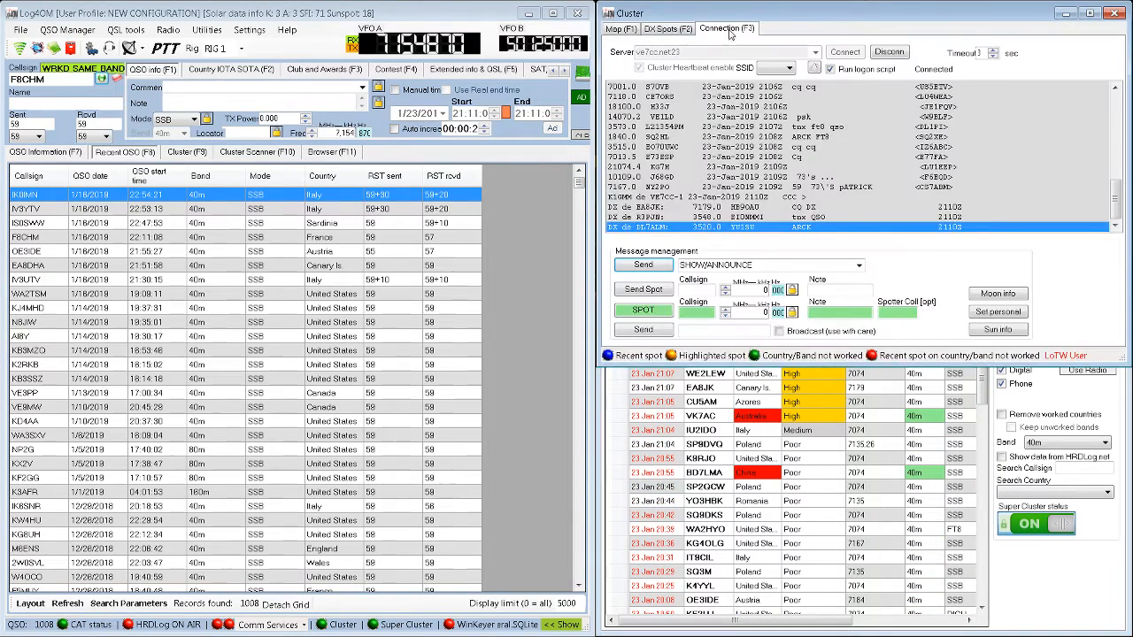
click(888, 53)
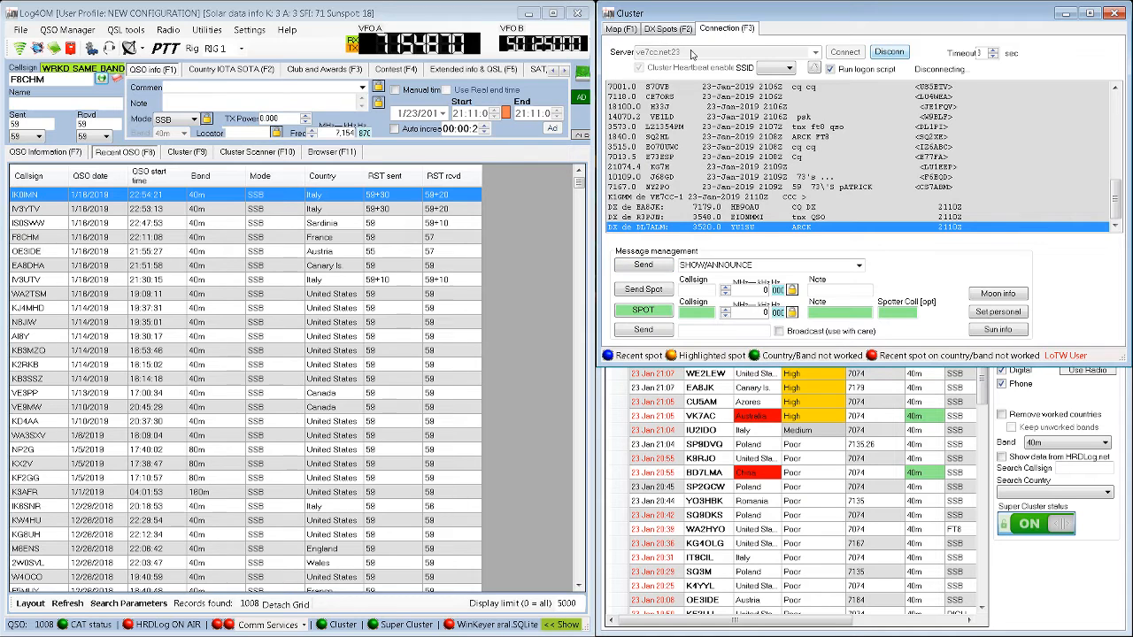
click(622, 30)
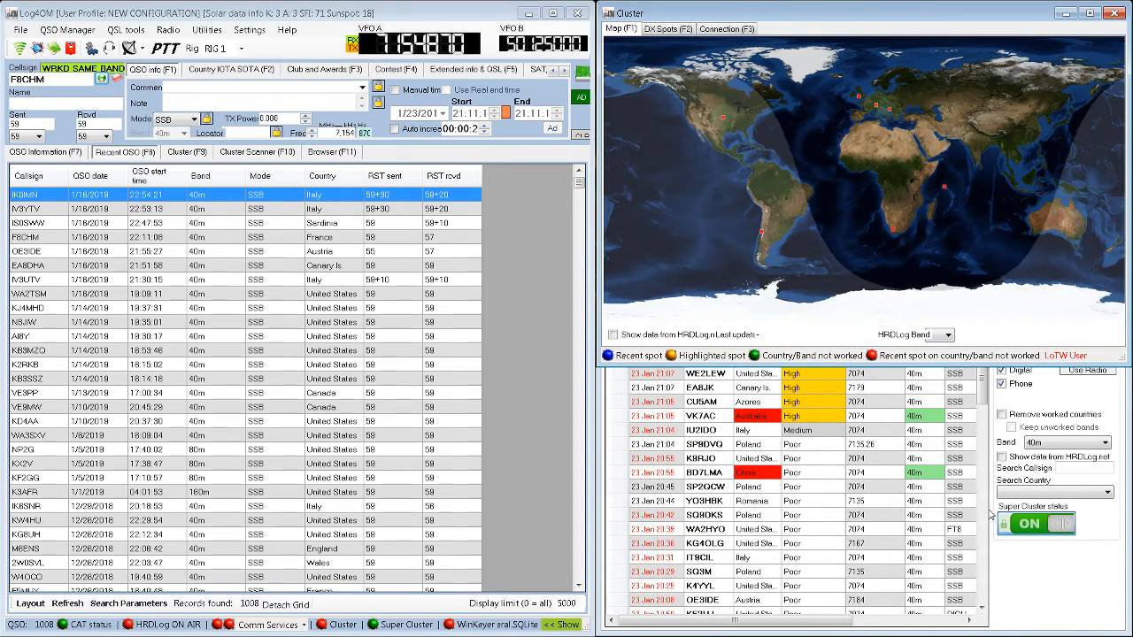
click(984, 383)
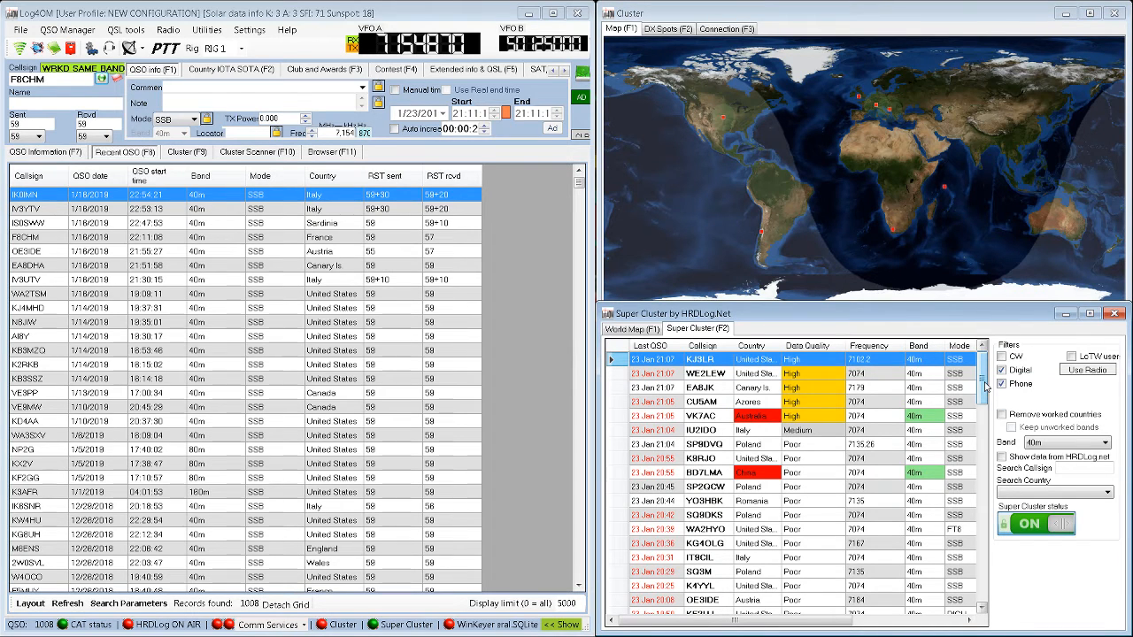
Step: Review the solar flux charts for monthly A index, current K index, sunspots and prediction, and close them
click(206, 31)
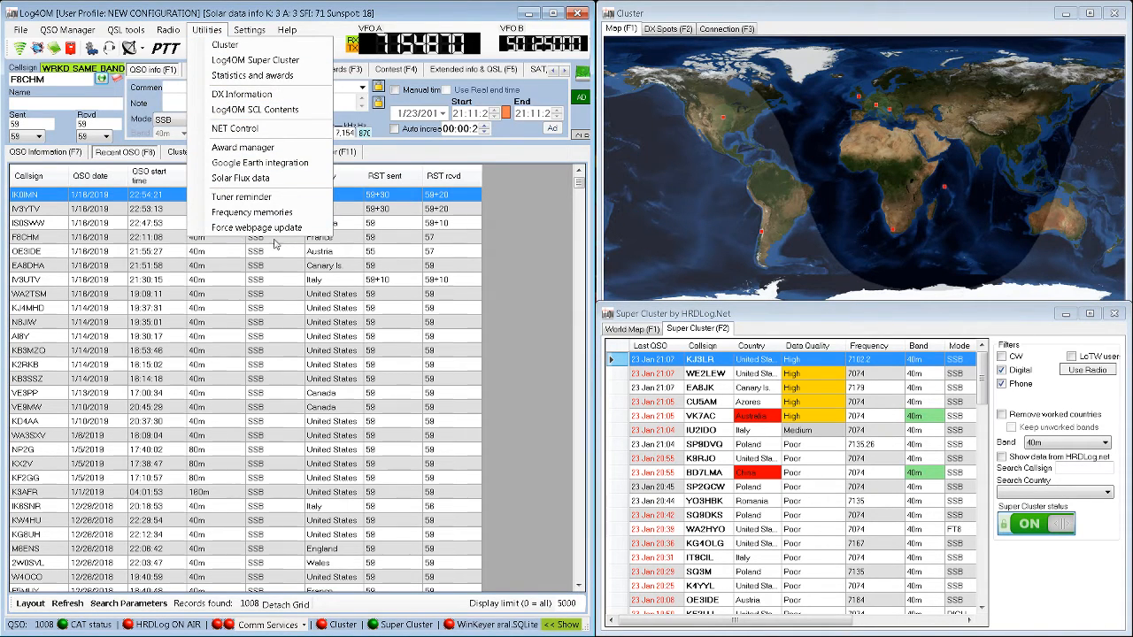
click(239, 181)
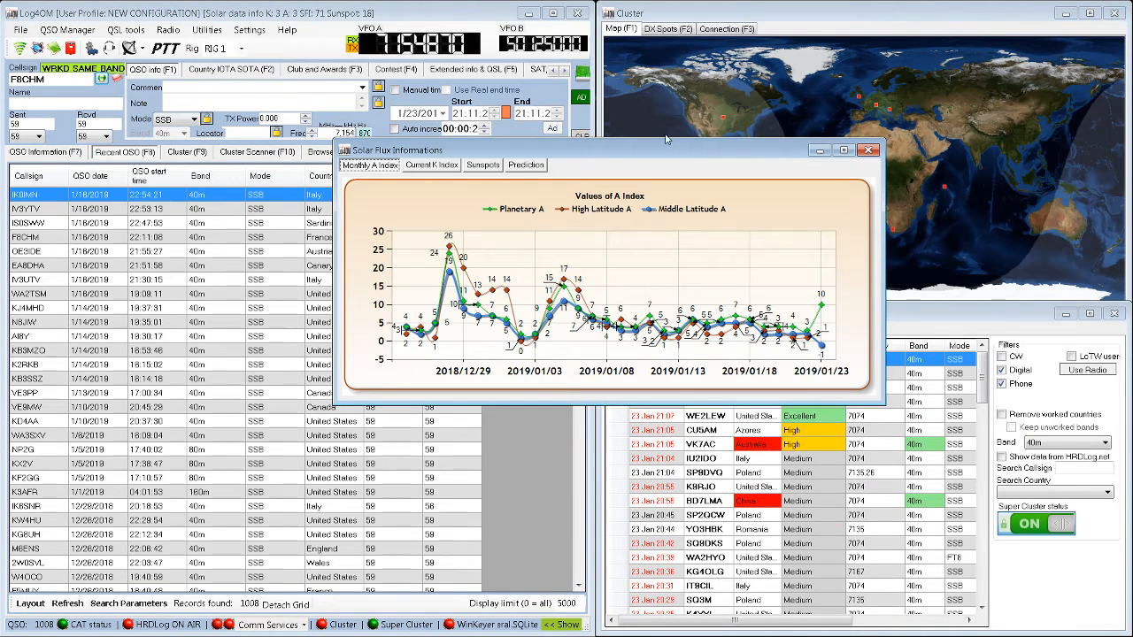
click(431, 166)
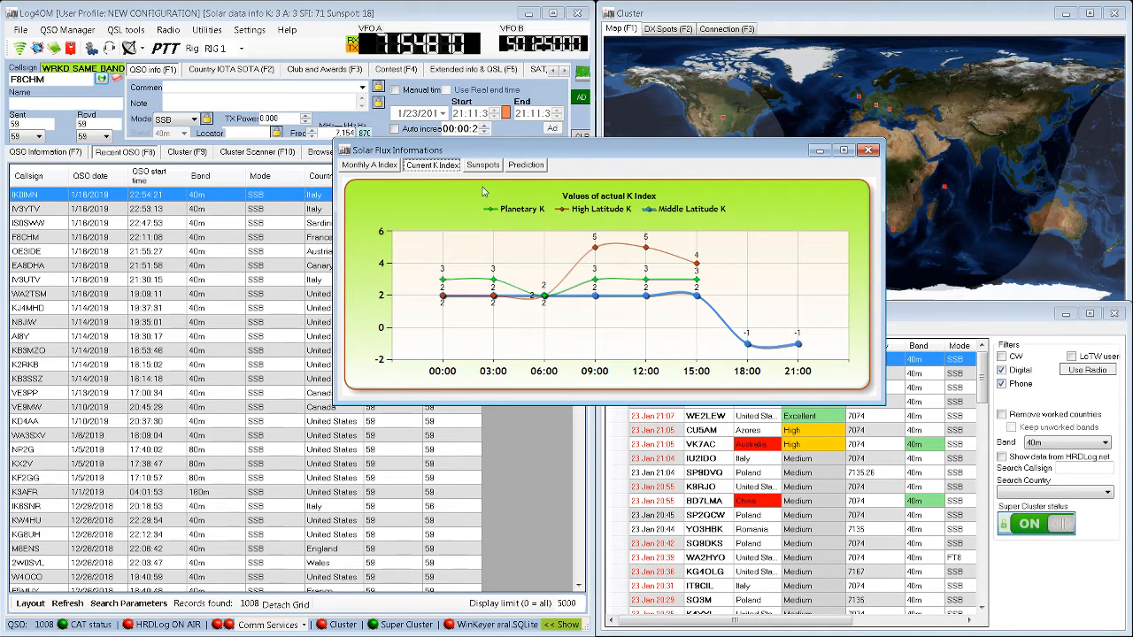
click(486, 167)
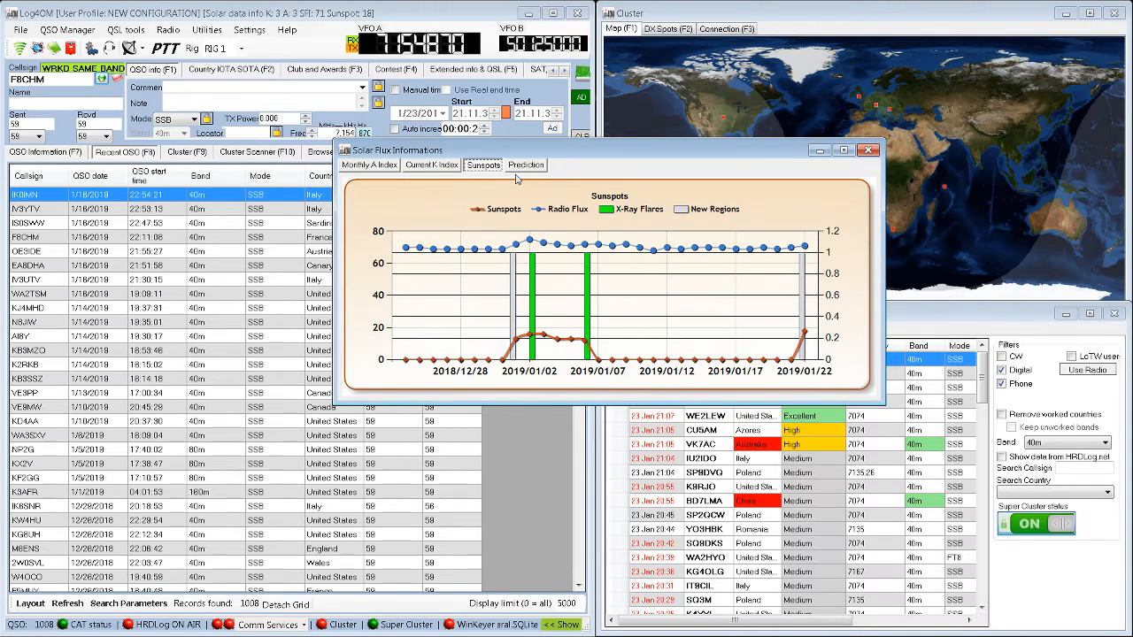
click(542, 168)
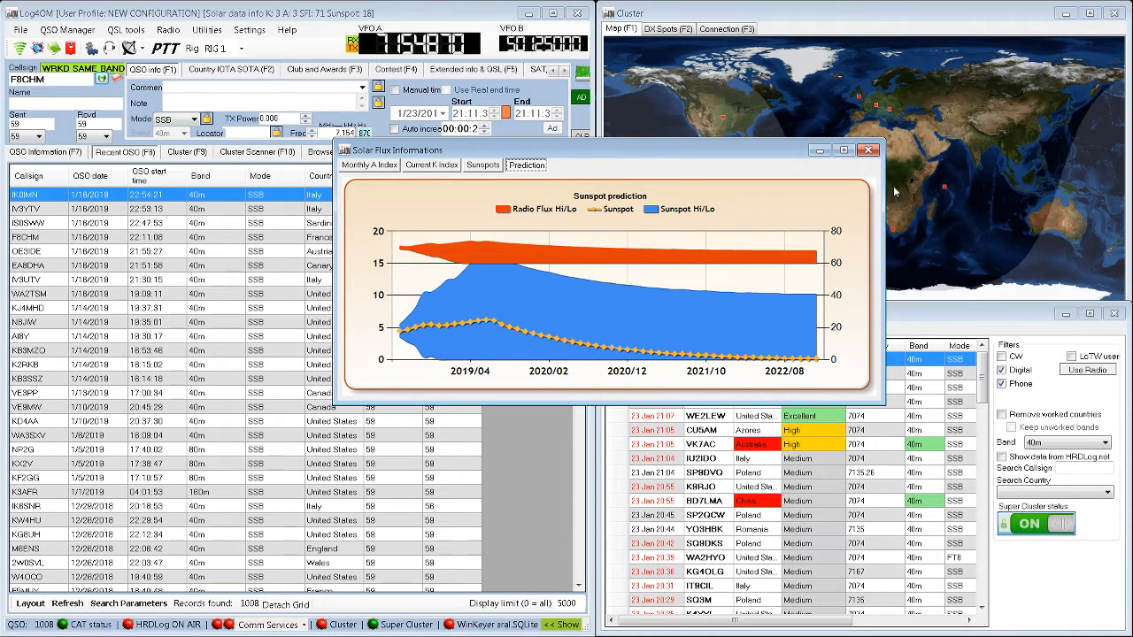
click(870, 151)
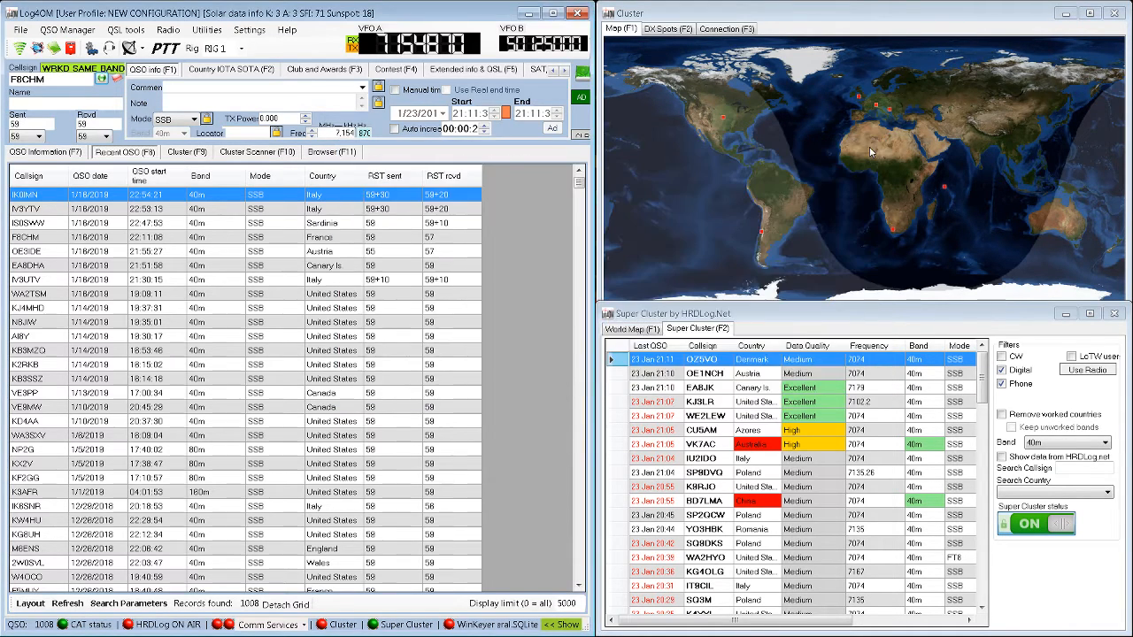
Step: Export the log as an ADIF file named "general log" on the Desktop, replacing the existing file
click(208, 32)
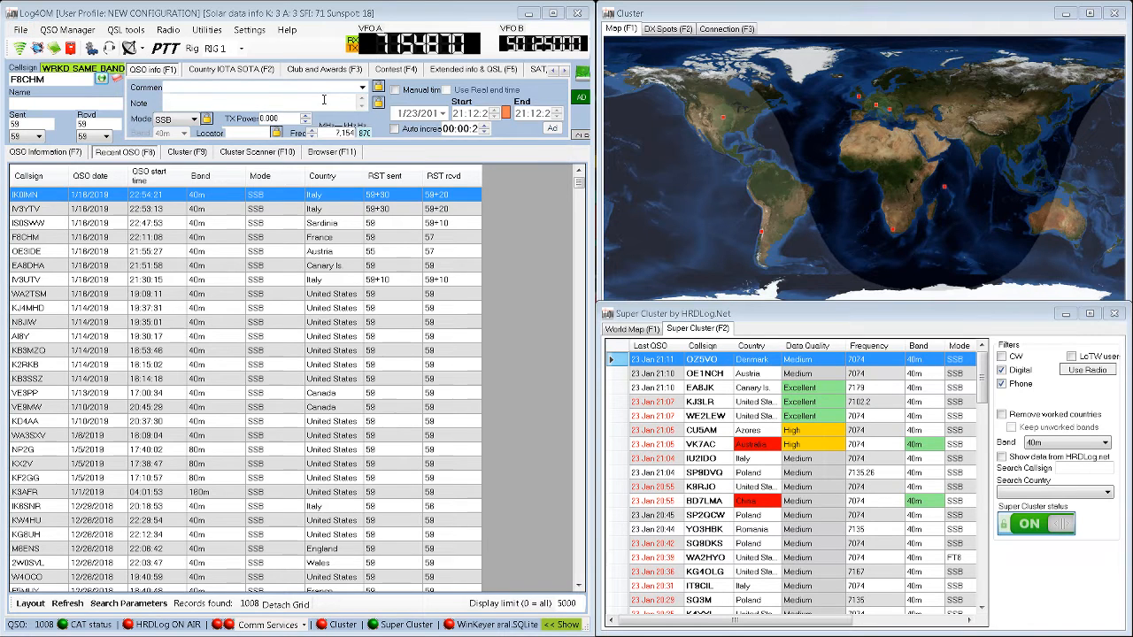
click(19, 32)
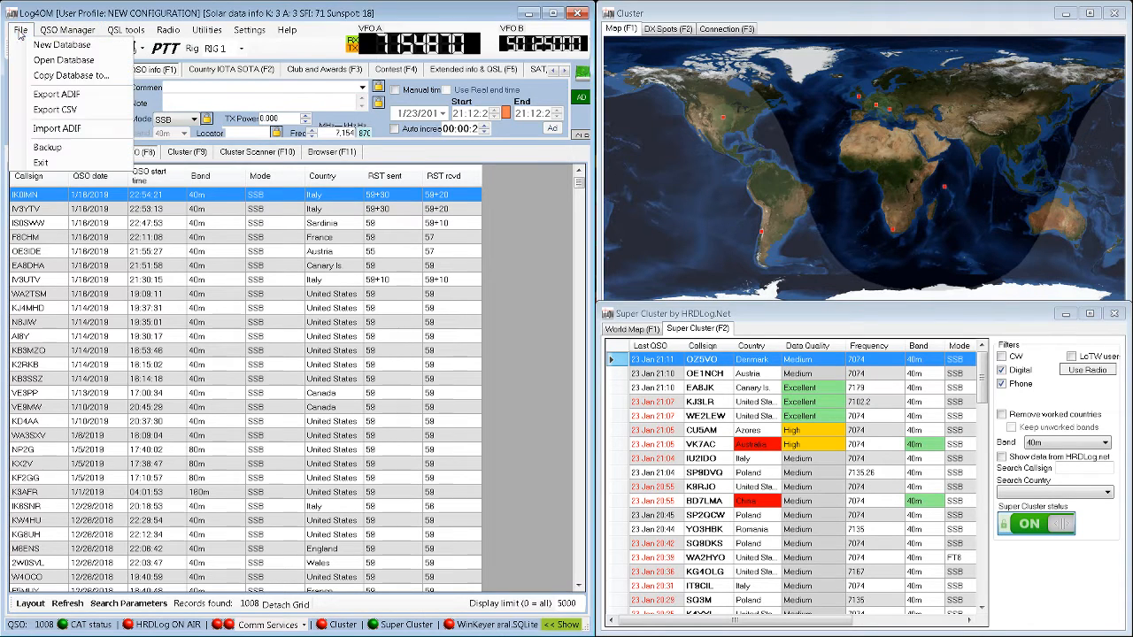
click(39, 64)
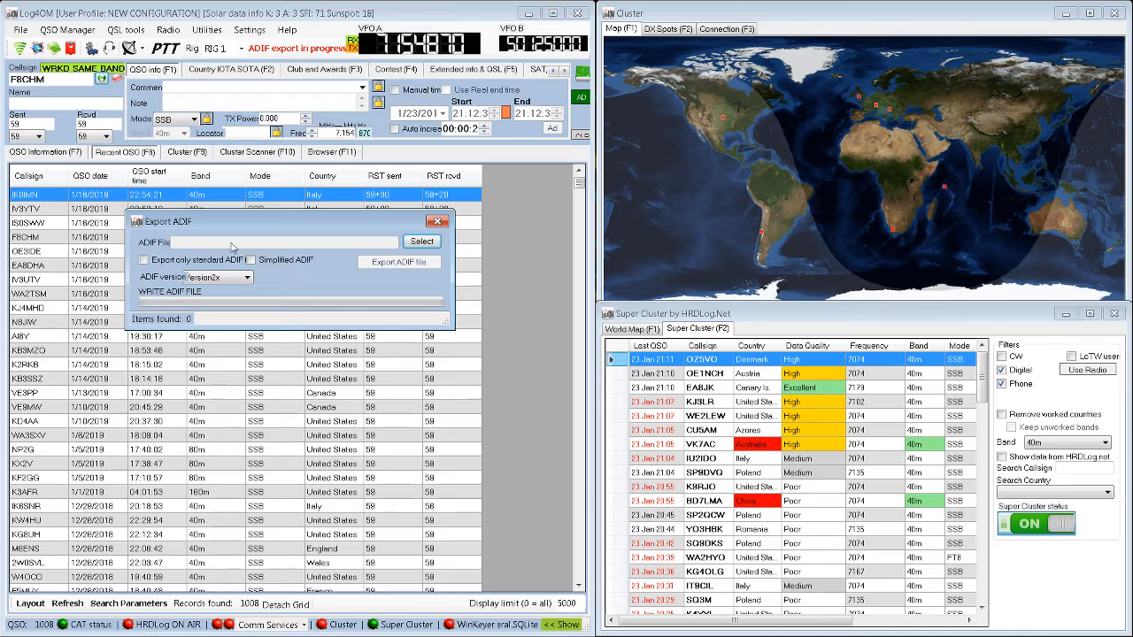
click(429, 248)
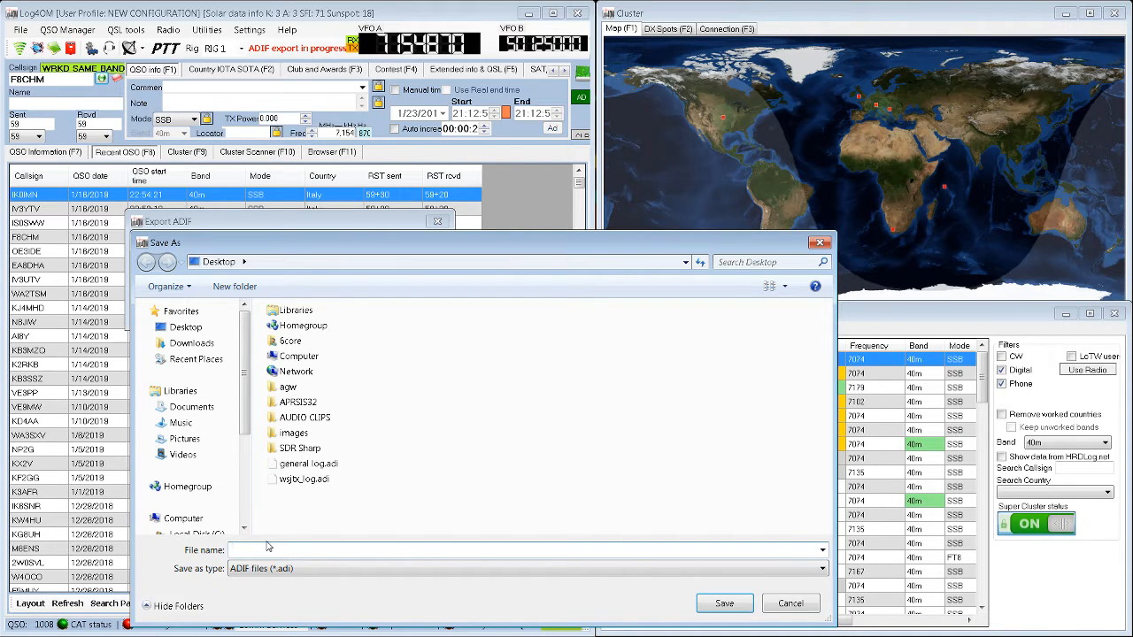
text(gener)
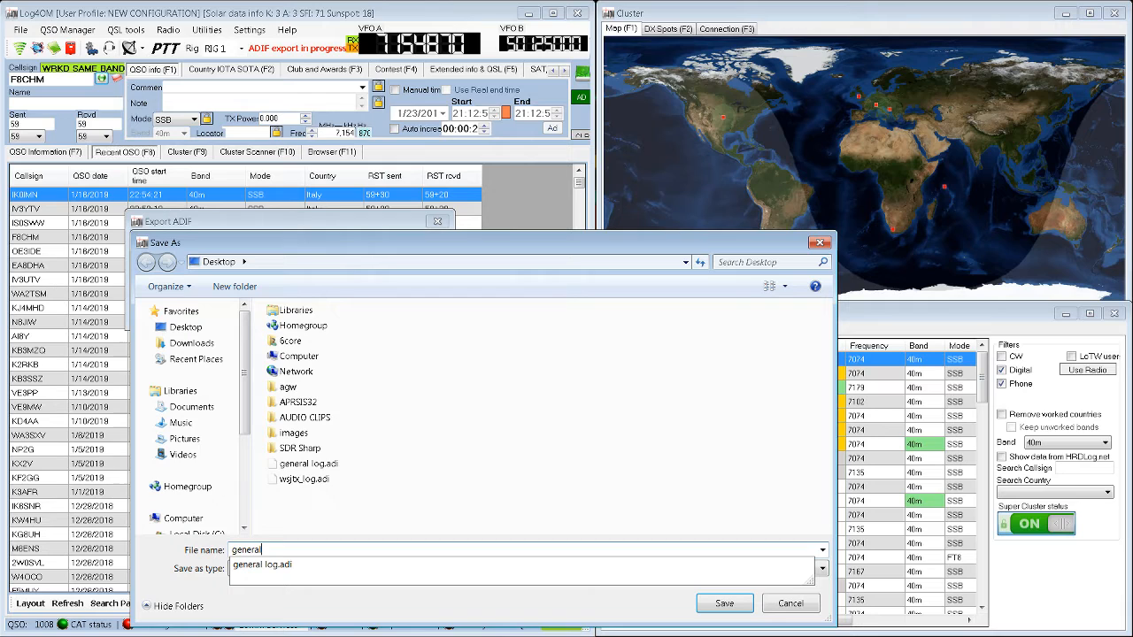
text(al ;)
text(log)
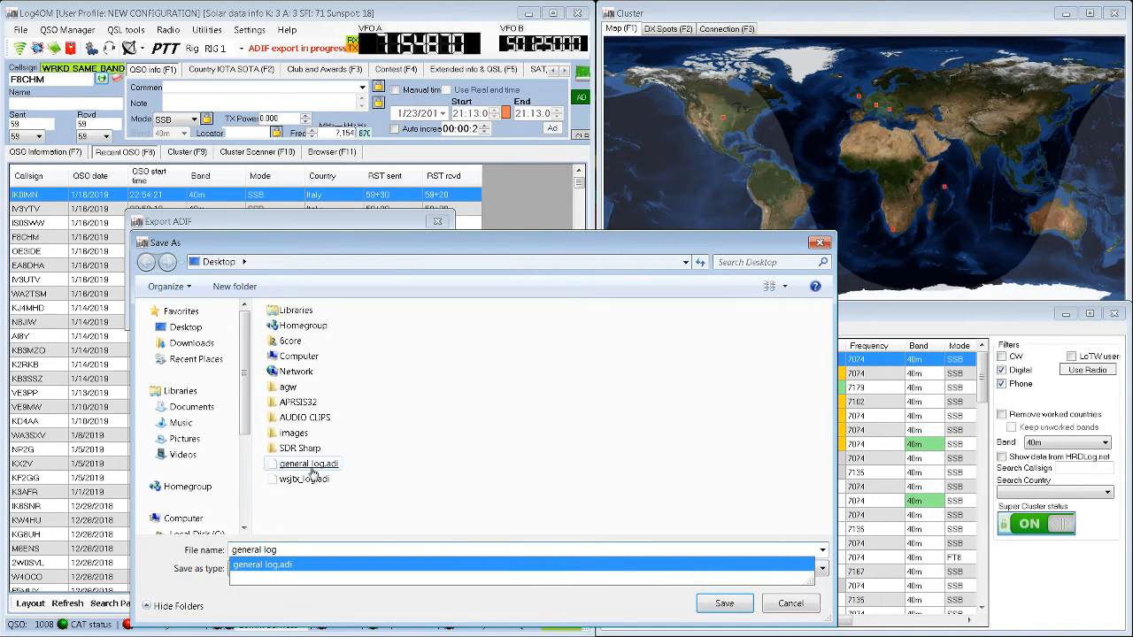
click(730, 605)
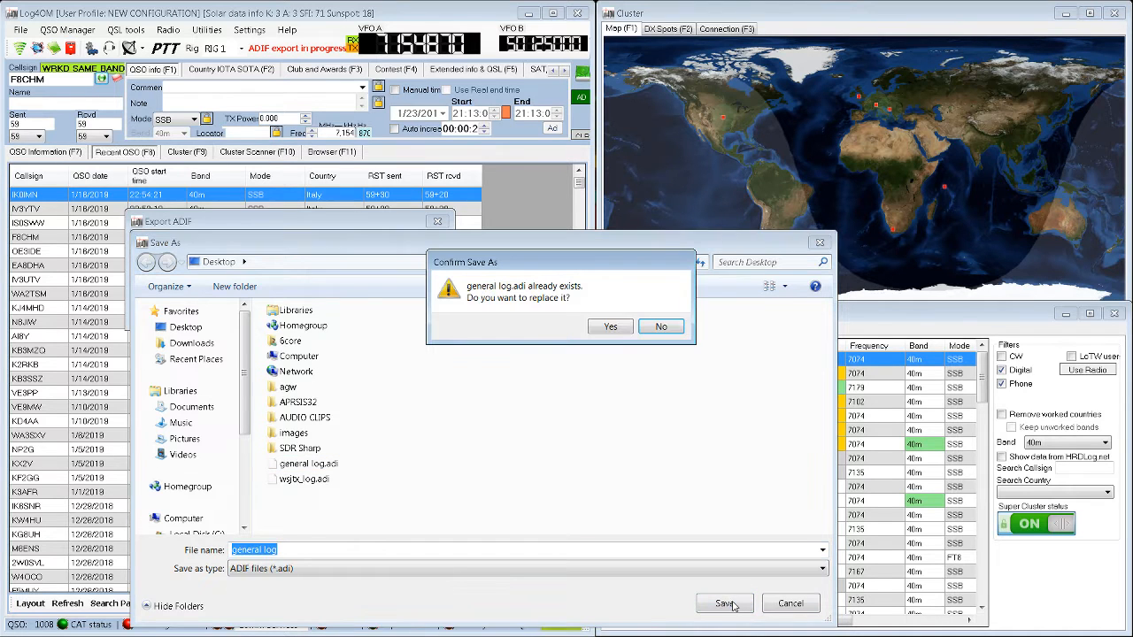
click(615, 332)
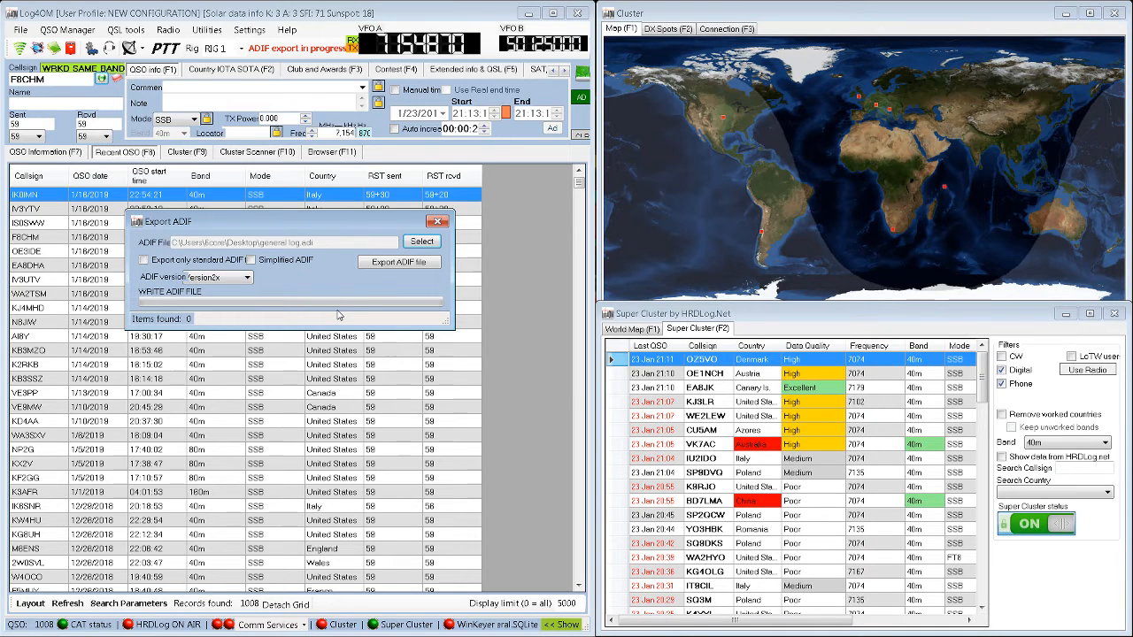
click(382, 264)
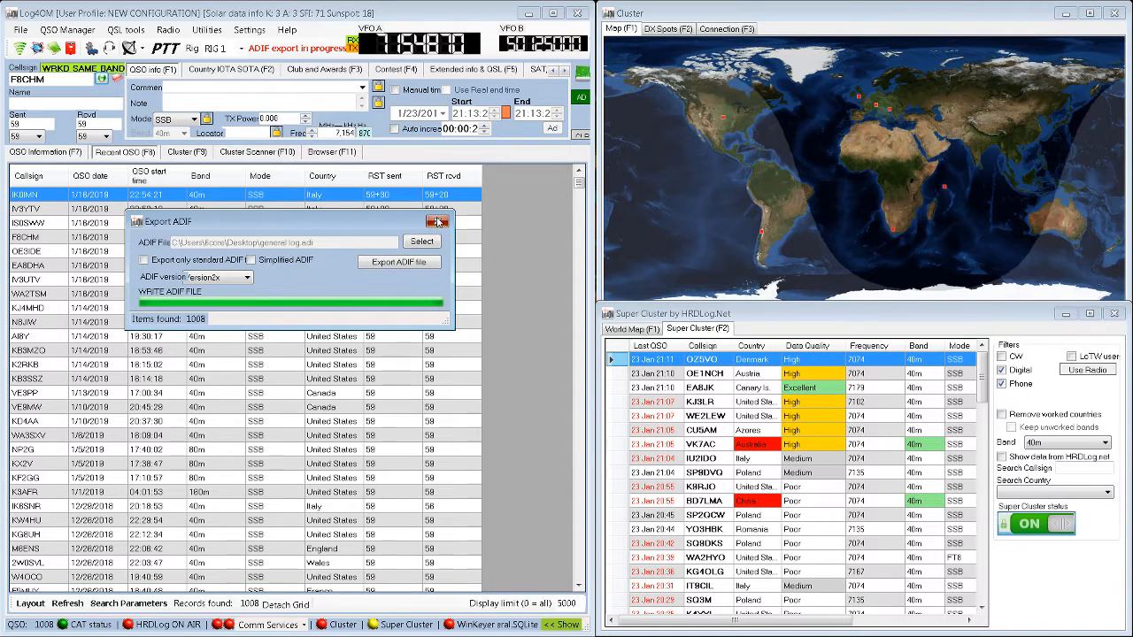
click(437, 220)
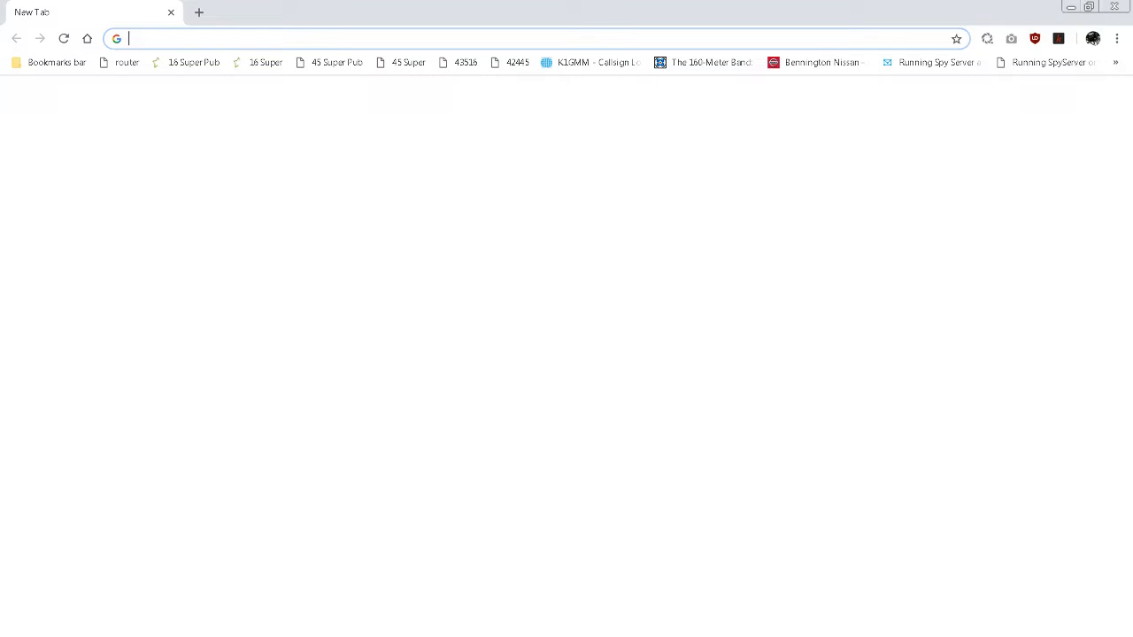
Step: Open the bookmarked QRZ.com callsign page in the browser and go to the settings of My Logbook
click(569, 64)
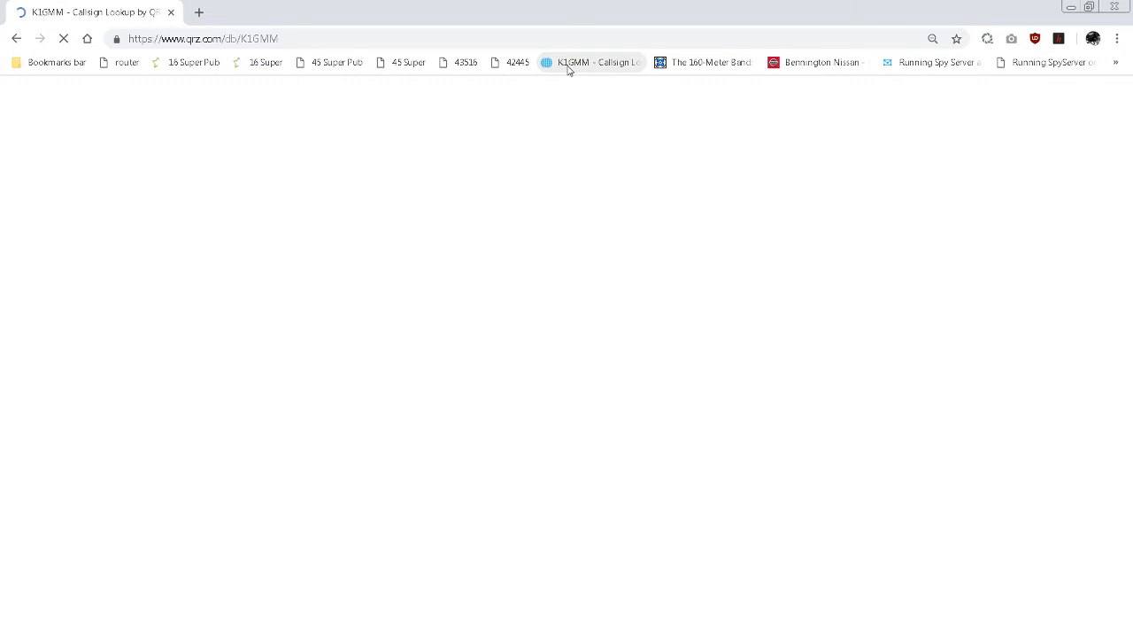
mouse_move(1066, 165)
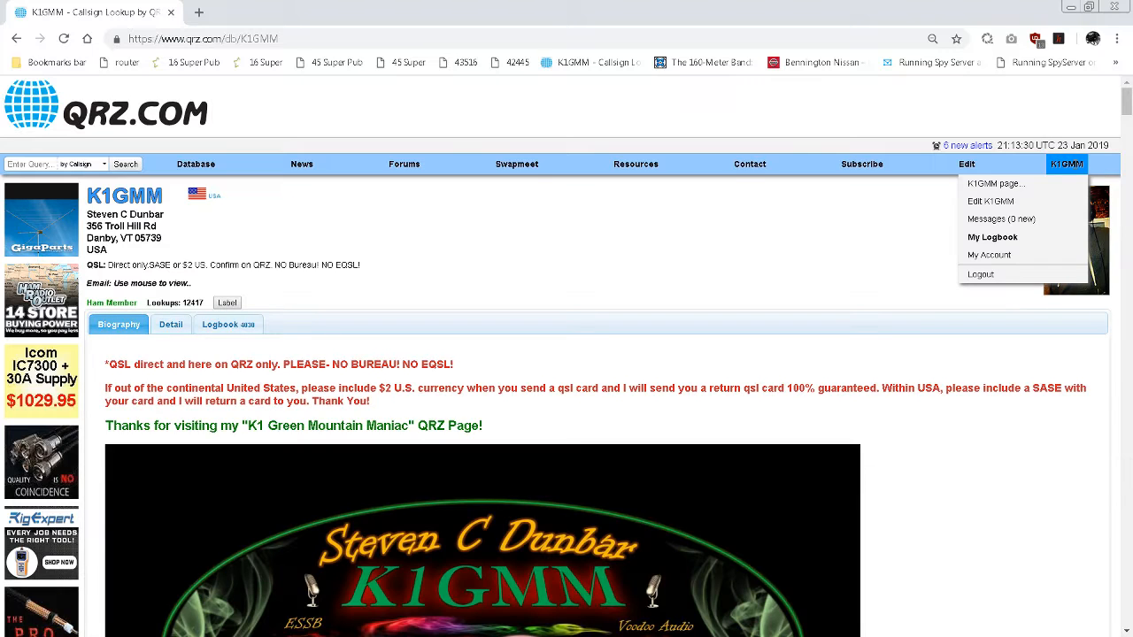
click(982, 240)
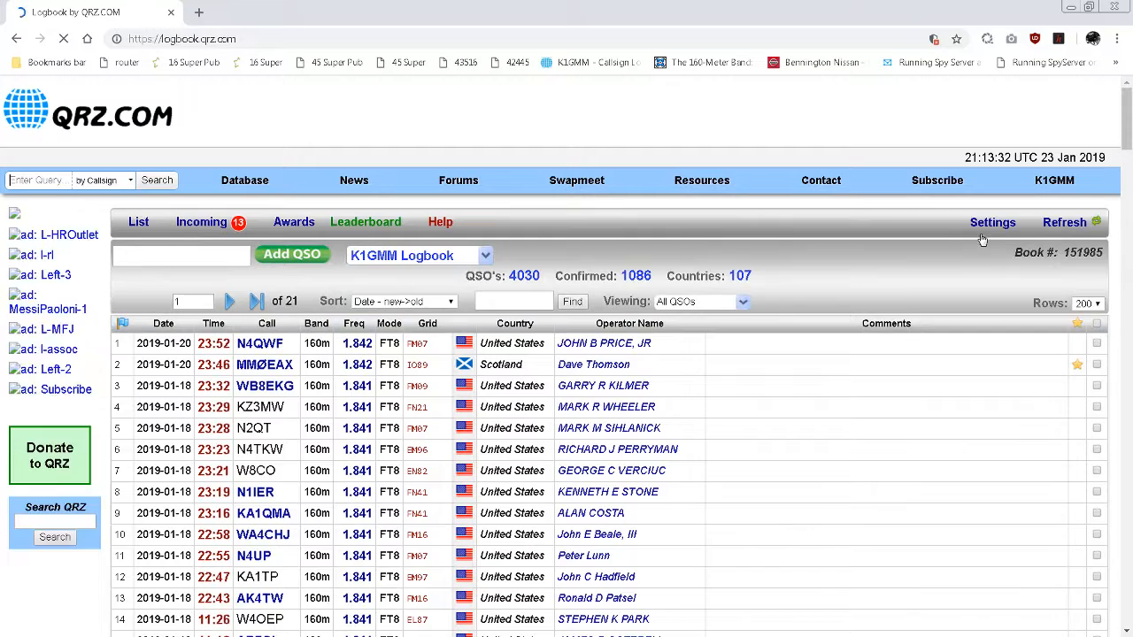
click(997, 223)
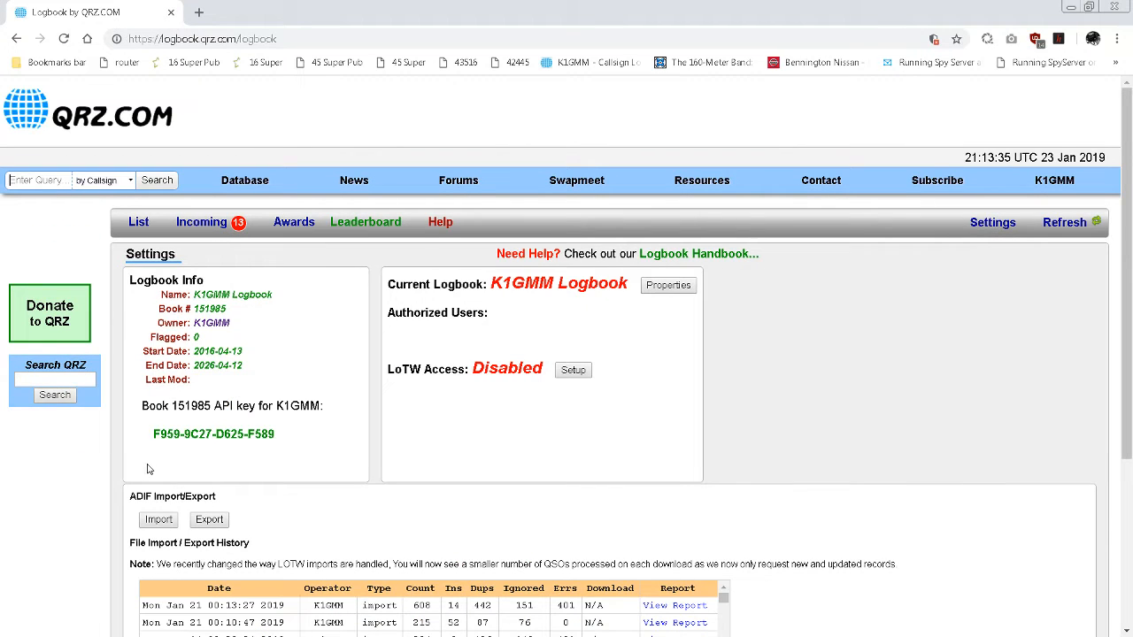
Step: Import the ADIF file "general log.adi" from the Desktop into the QRZ.com logbook
click(156, 520)
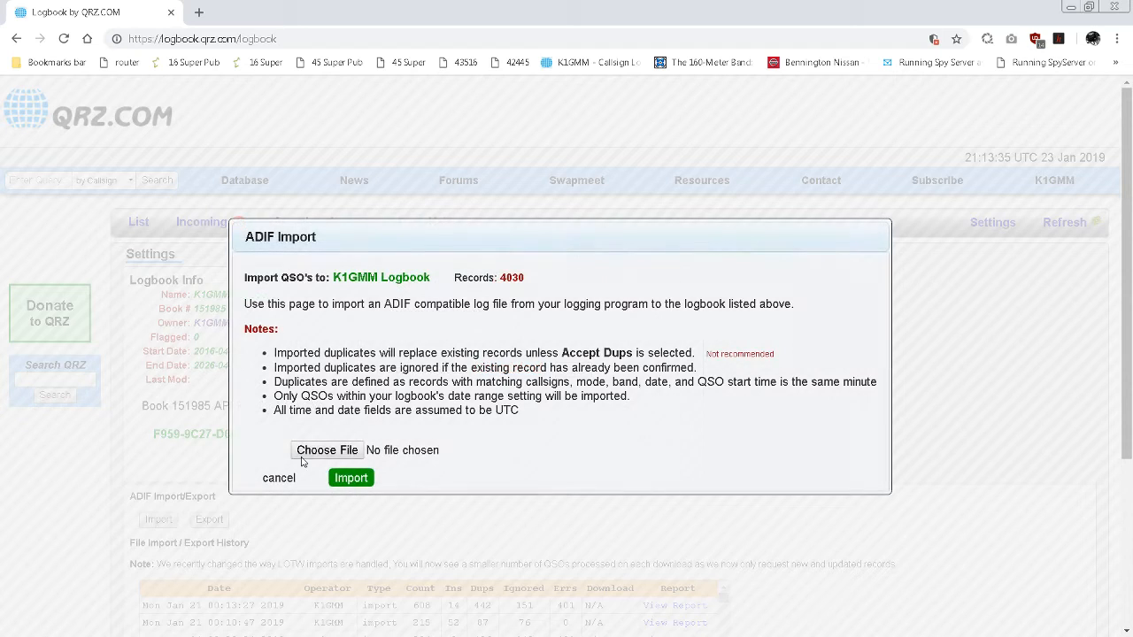
click(326, 451)
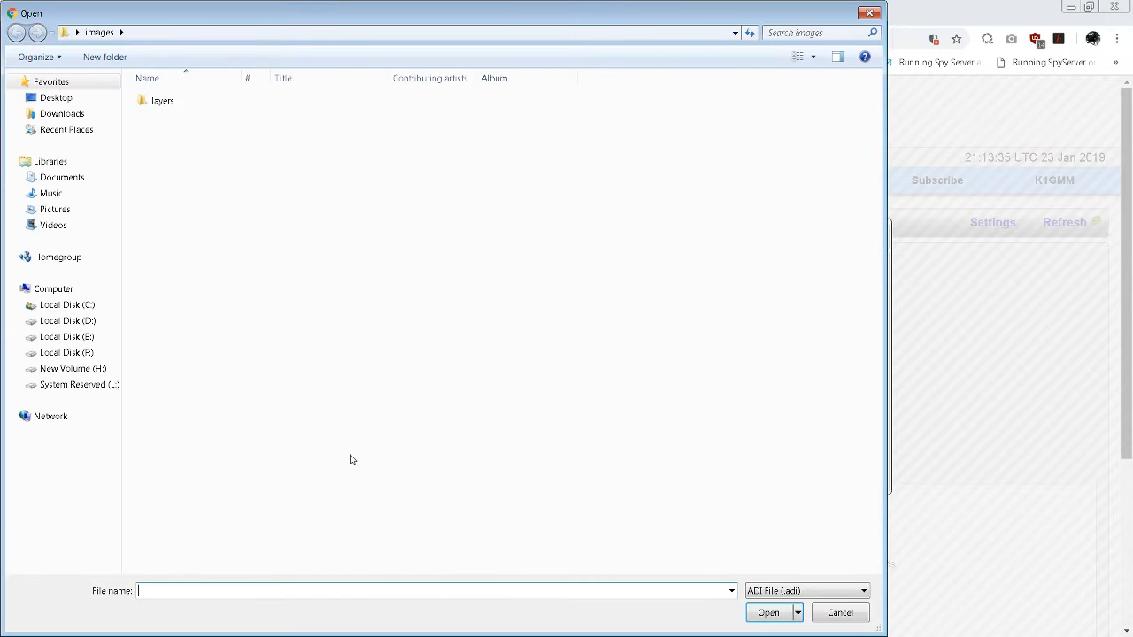
click(58, 97)
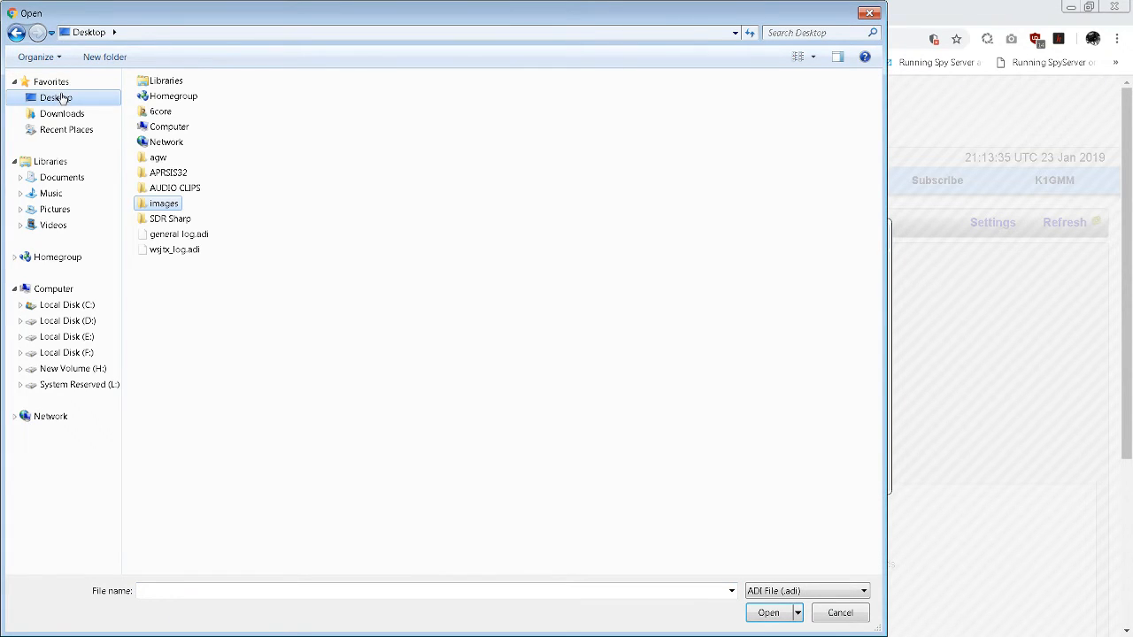
double_click(180, 237)
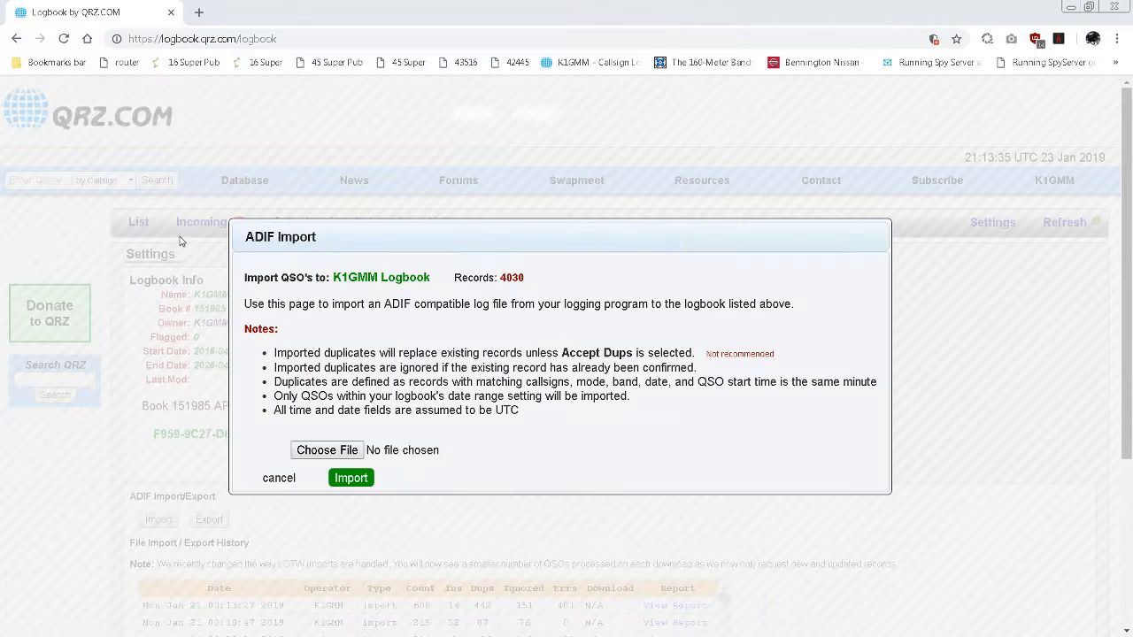
click(356, 481)
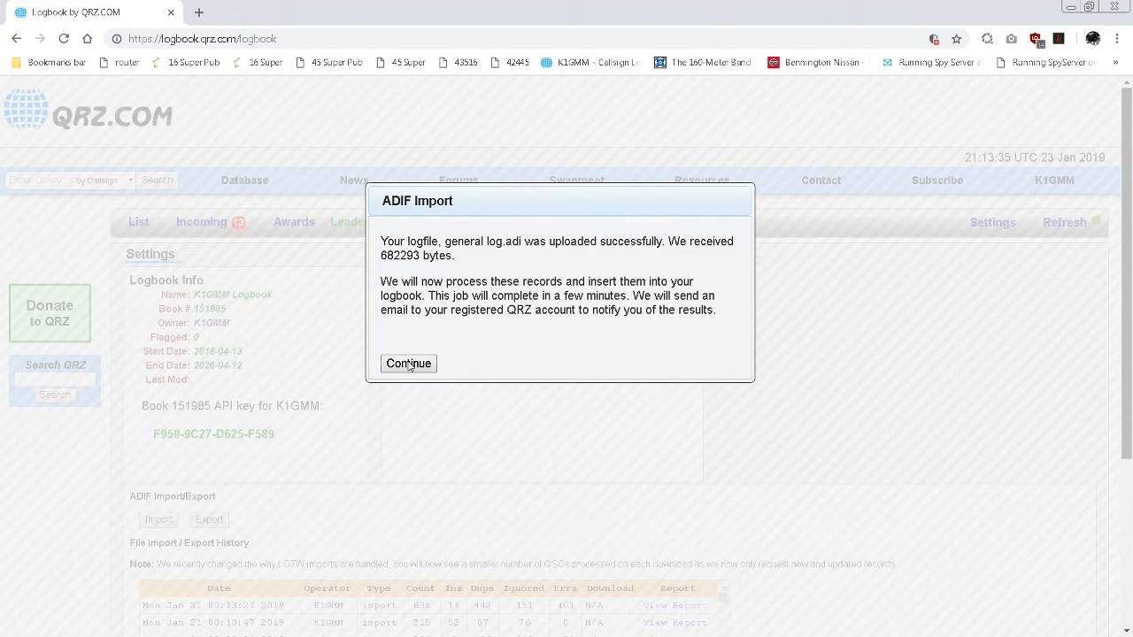
click(409, 363)
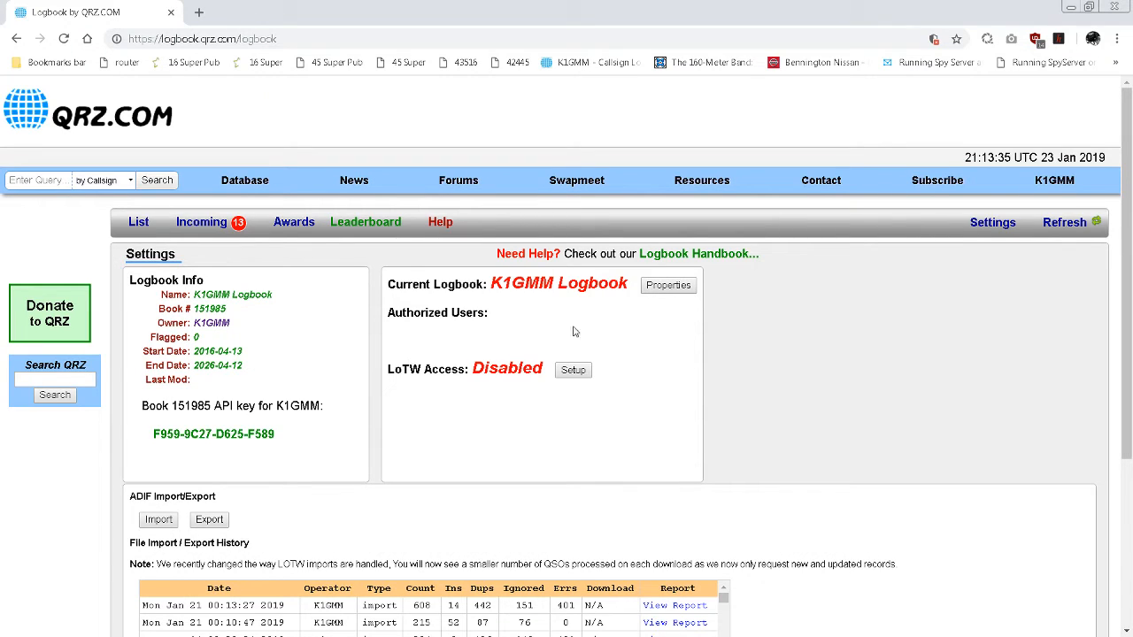
Step: Reopen My Logbook on QRZ.com to review its list of QSOs, and close the browser to return to Log4OM
mouse_move(1057, 183)
click(965, 274)
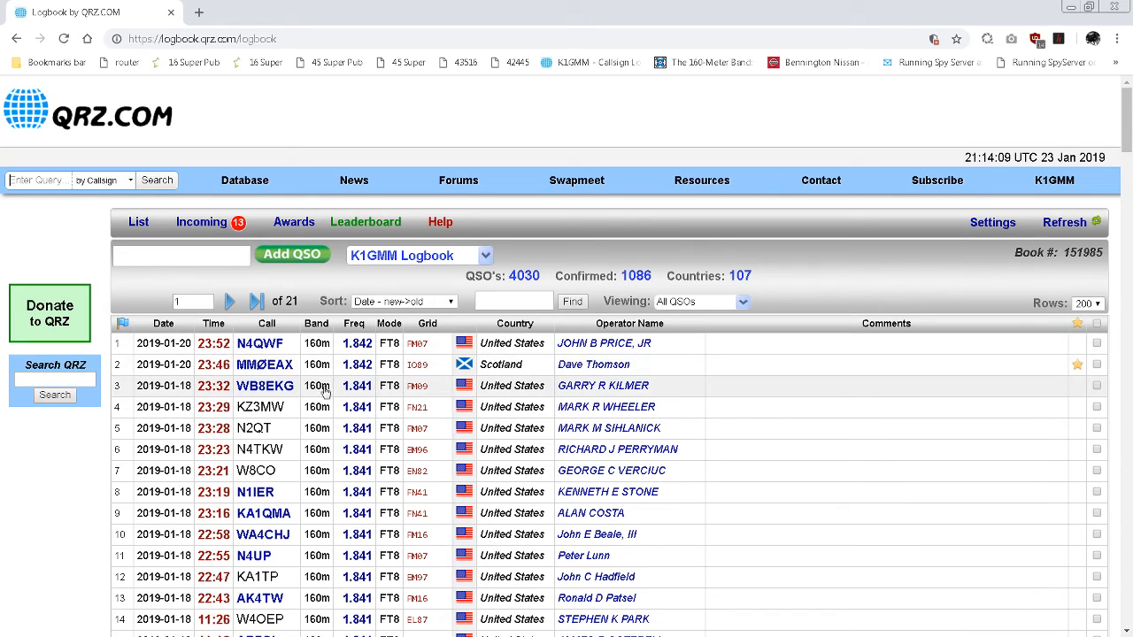
scroll(443, 432, down, 4)
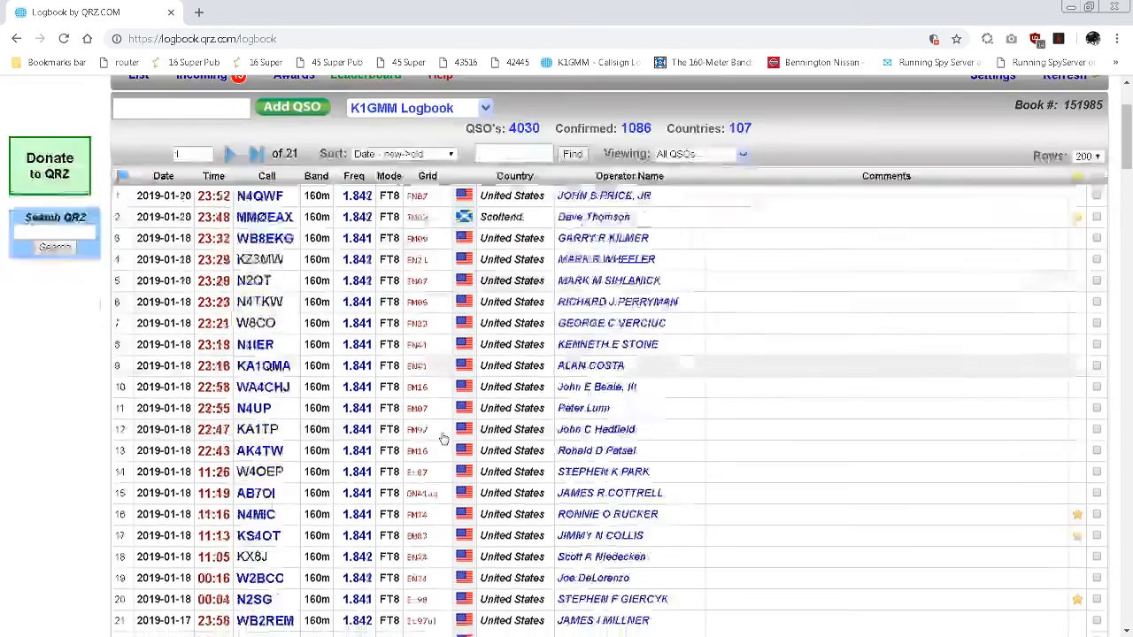
scroll(443, 438, down, 3)
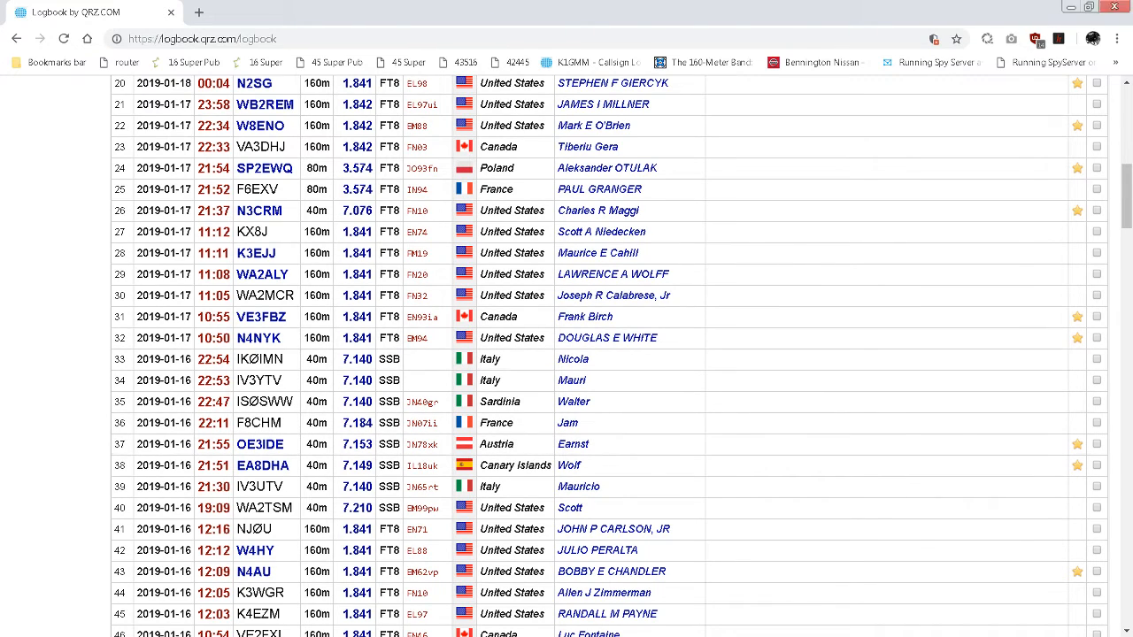
click(1125, 11)
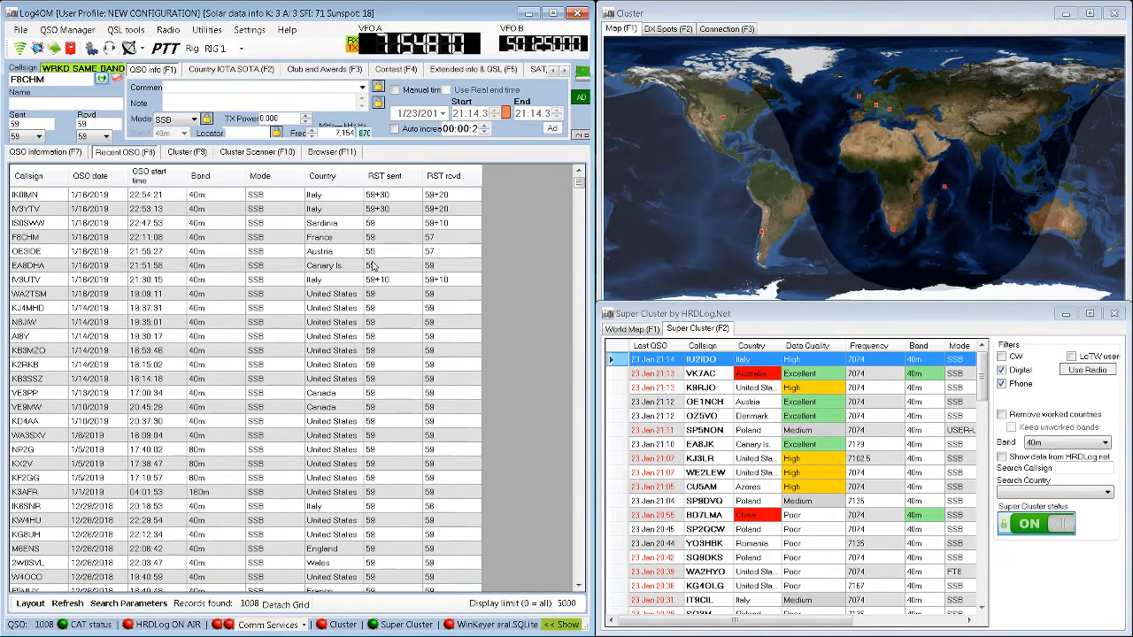